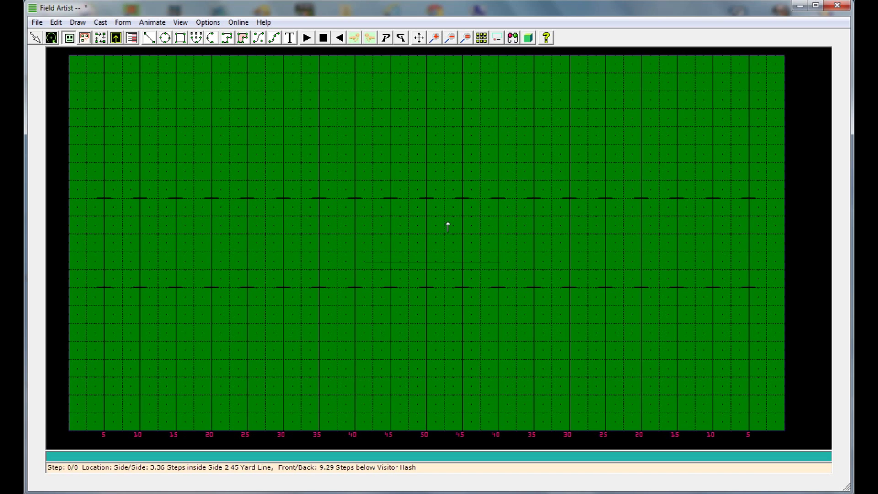
# - Add 4 cast members to the horizontal line form at midfield
pyautogui.rightClick(378, 220)
pyautogui.click(402, 226)
pyautogui.rightClick(403, 261)
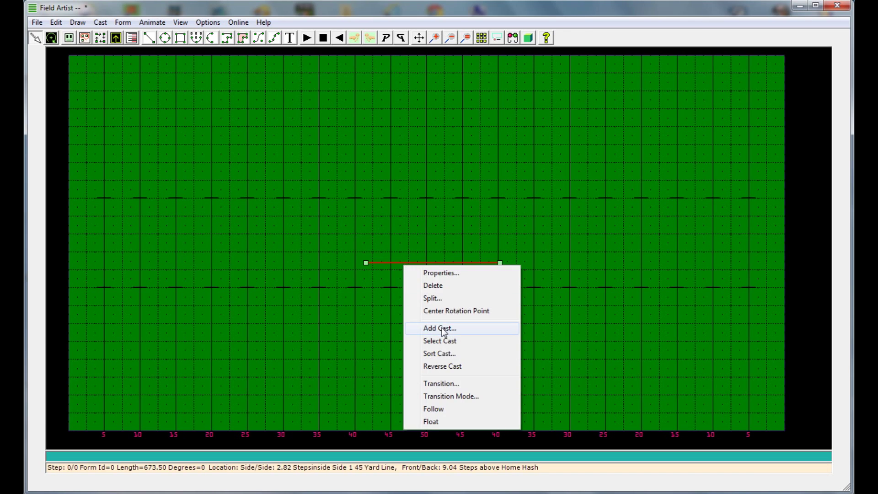
pyautogui.click(446, 328)
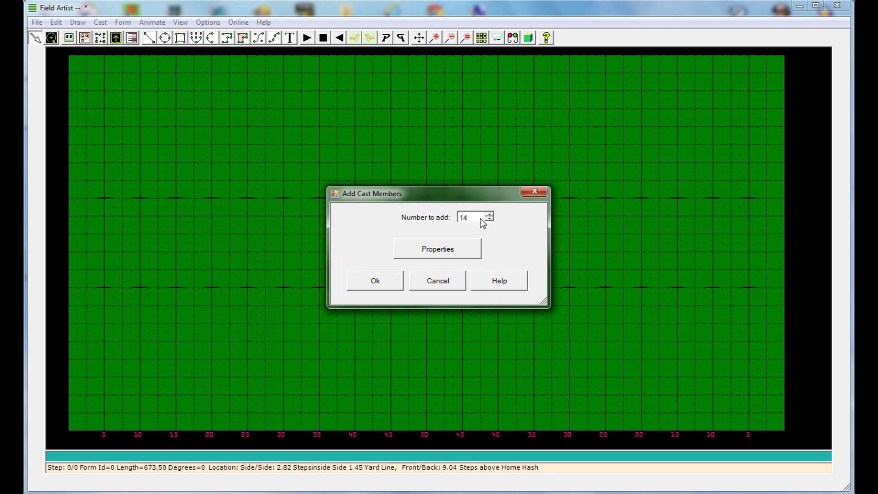
pyautogui.moveTo(468, 218); pyautogui.dragTo(452, 223)
pyautogui.write('4')
pyautogui.click(376, 285)
# - Stretch the line along the home hash, with its ends on the Side 1 and Side 2 35-yard lines
pyautogui.click(378, 262)
pyautogui.moveTo(366, 262); pyautogui.dragTo(355, 287)
pyautogui.moveTo(500, 264); pyautogui.dragTo(534, 287)
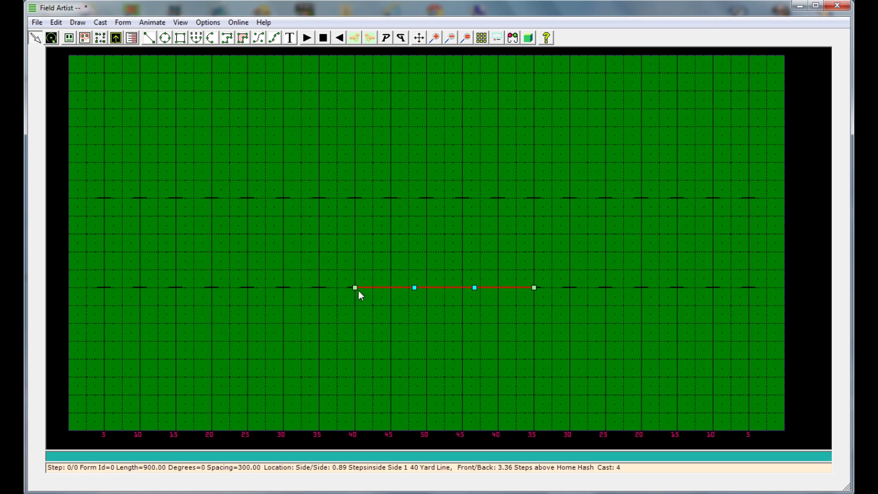
pyautogui.moveTo(354, 287); pyautogui.dragTo(318, 288)
pyautogui.click(358, 262)
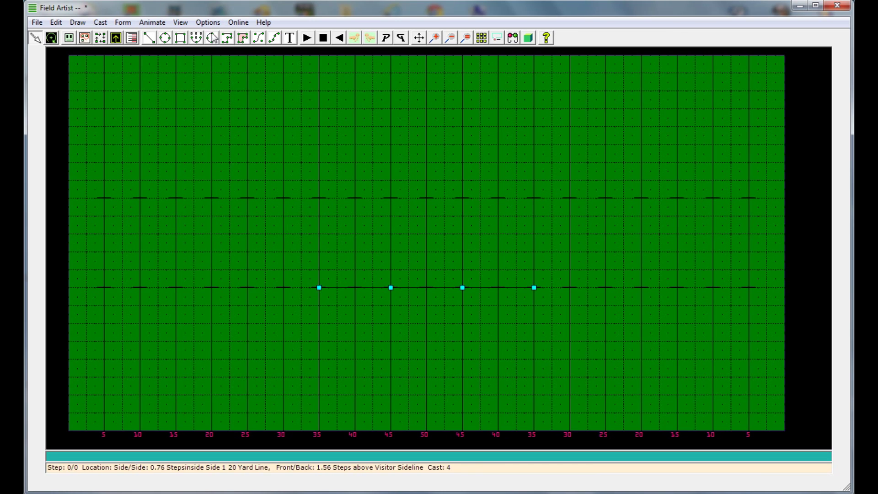
# - Open the uniform and equipment drawing editor and start a new blank drawing
pyautogui.click(181, 23)
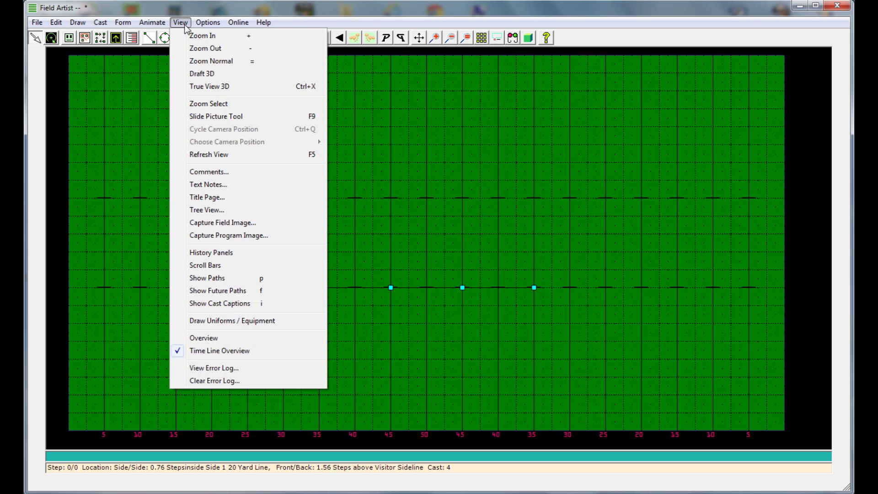
pyautogui.click(224, 322)
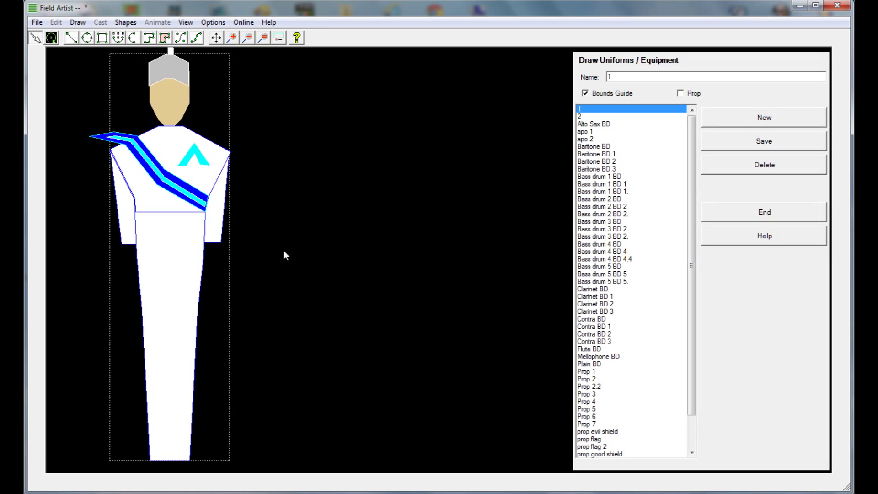
pyautogui.click(248, 39)
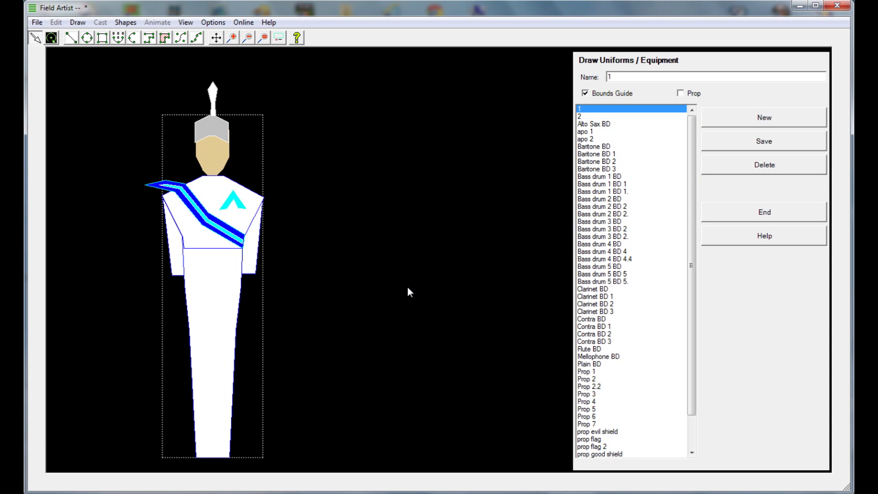
pyautogui.click(742, 121)
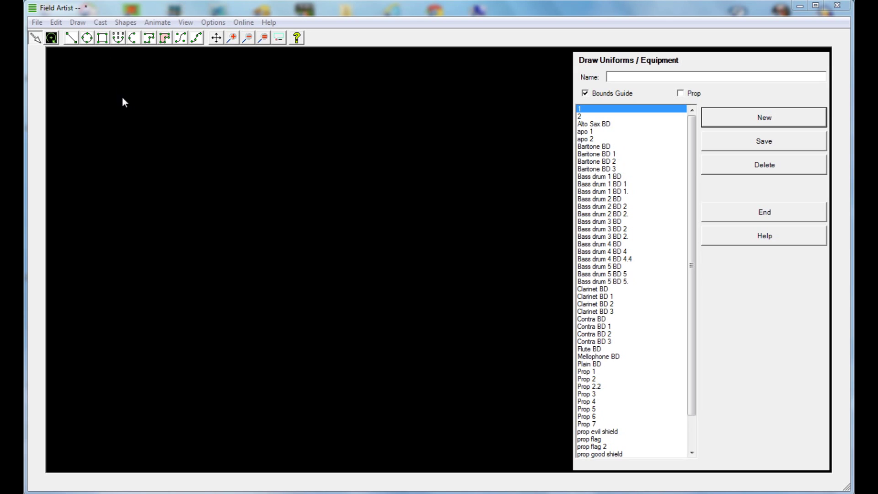
# - Draw a large rectangle in the middle of the canvas, shift it slightly and adjust its upper-left corner
pyautogui.click(103, 40)
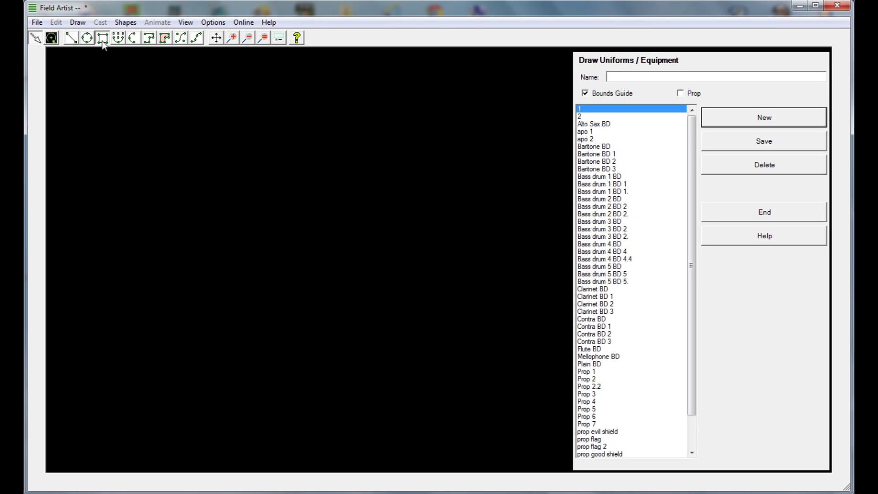
pyautogui.moveTo(197, 154); pyautogui.dragTo(491, 363)
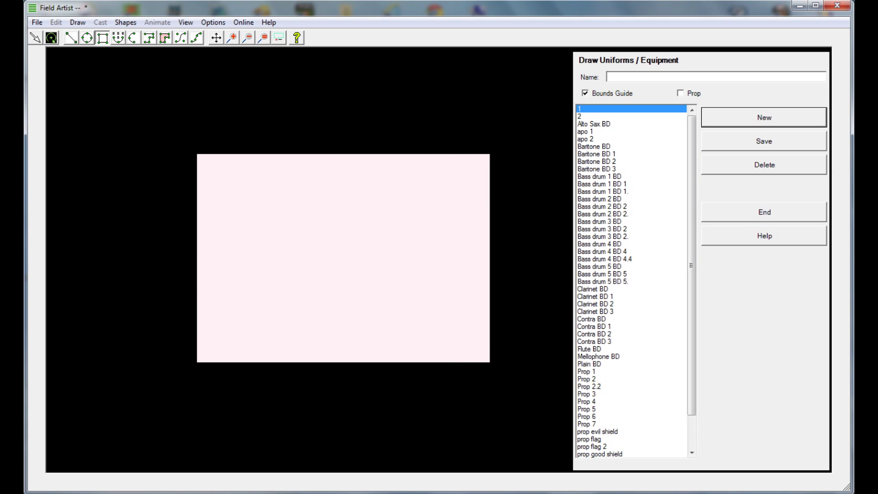
pyautogui.click(35, 38)
pyautogui.moveTo(295, 159); pyautogui.dragTo(284, 162)
pyautogui.moveTo(184, 156)
pyautogui.mouseDown()
pyautogui.moveTo(247, 138)
pyautogui.moveTo(357, 138)
pyautogui.moveTo(177, 170)
pyautogui.mouseUp()
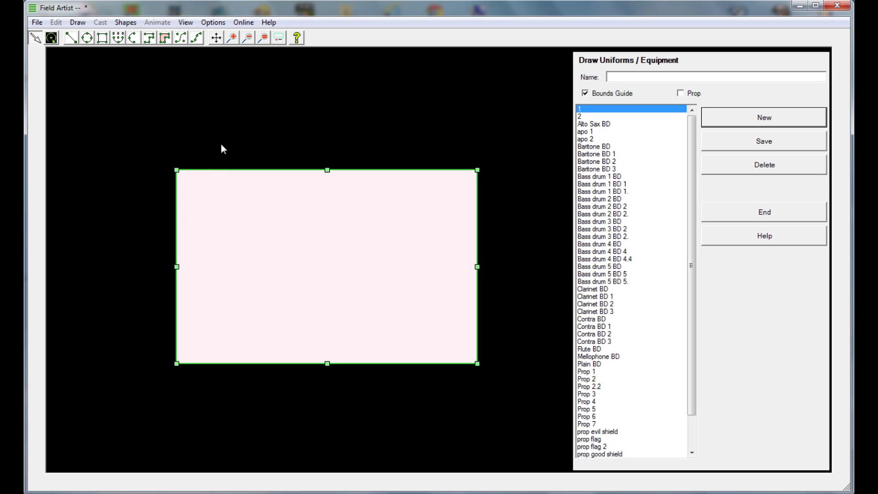
pyautogui.click(223, 149)
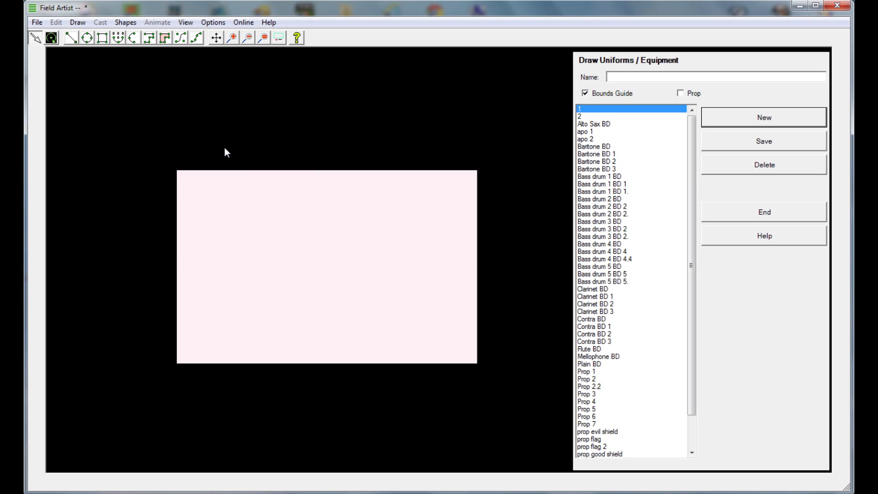
# - In the rectangle's shape properties, set the outline color to white and the fill color to cyan
pyautogui.rightClick(234, 170)
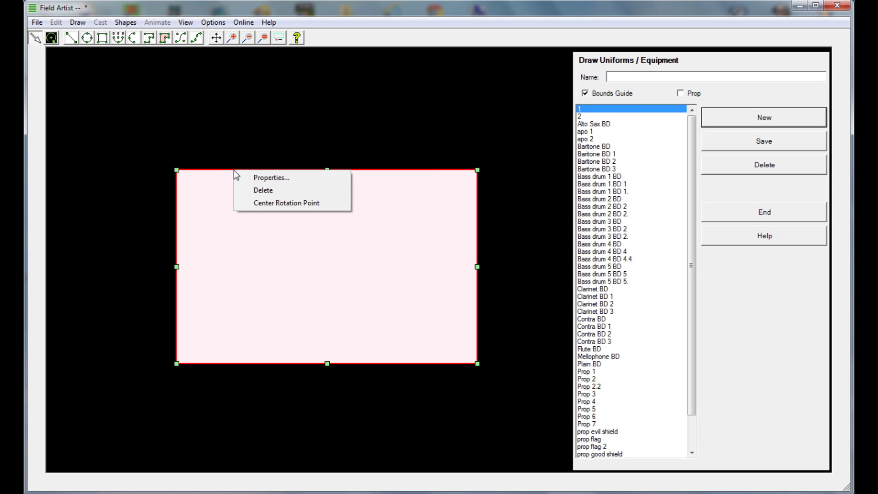
pyautogui.click(259, 180)
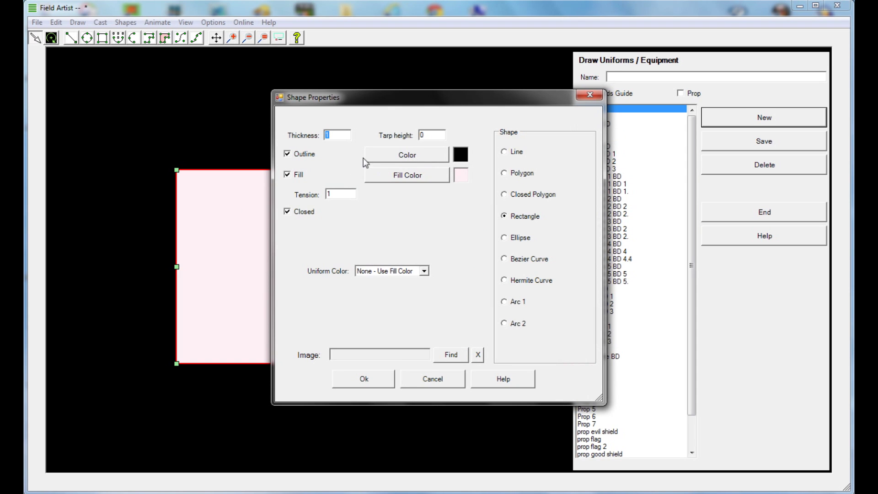
pyautogui.click(416, 160)
pyautogui.click(491, 199)
pyautogui.press('Return')
pyautogui.click(388, 178)
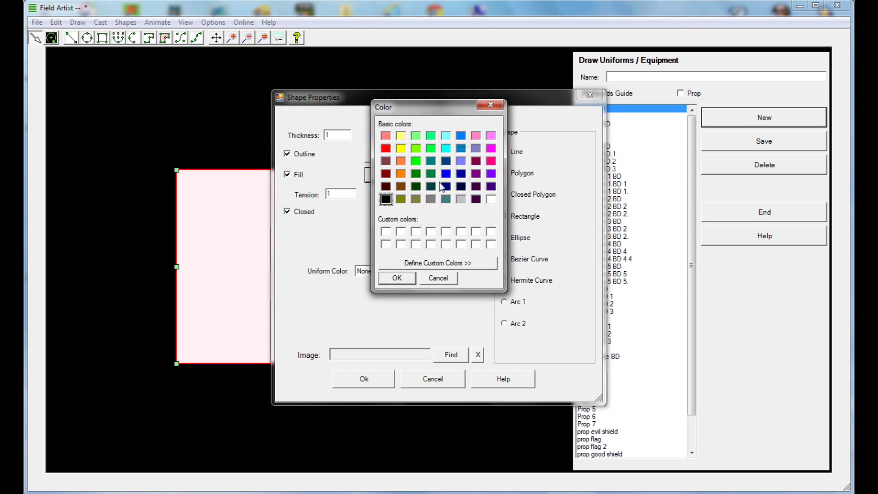
pyautogui.click(446, 149)
pyautogui.click(397, 278)
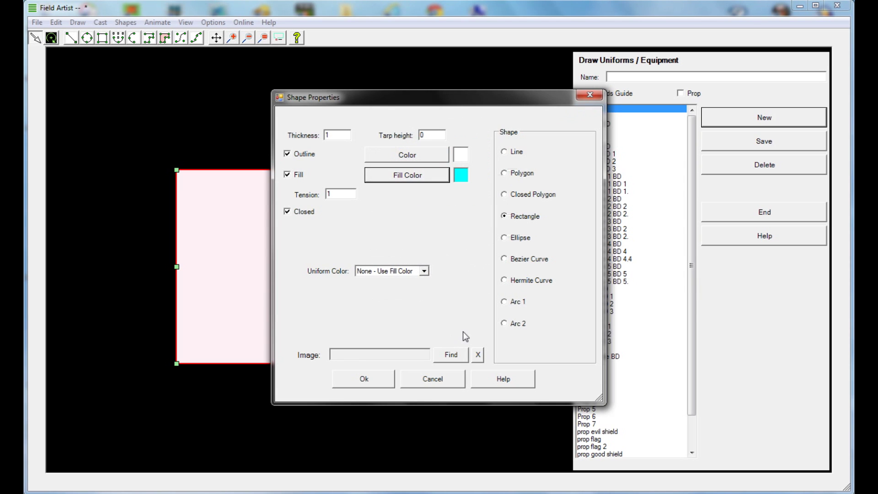
# - Assign the wallpaper_winter2 image from the 2011 Clients > North Marion folder to the rectangle and apply its properties
pyautogui.click(449, 357)
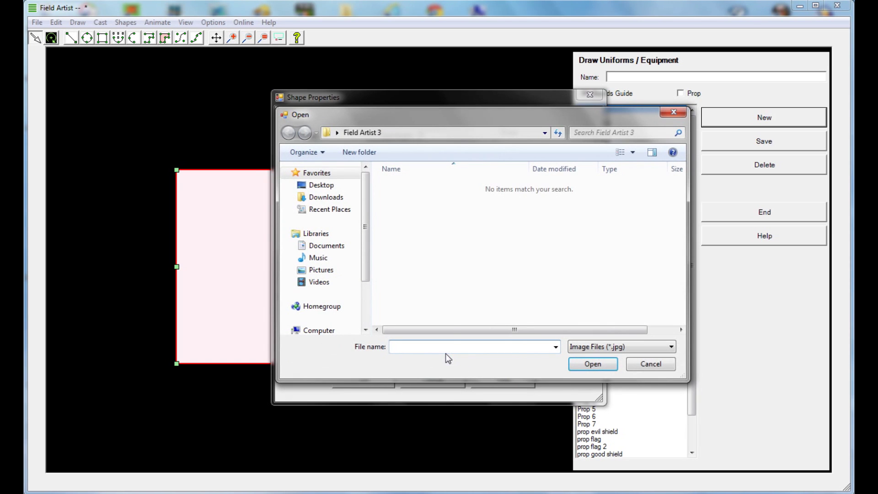
pyautogui.click(334, 186)
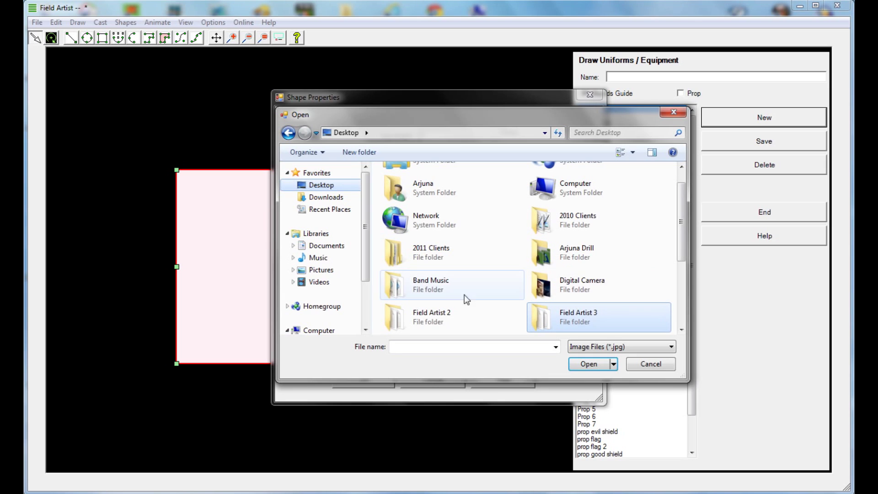
pyautogui.doubleClick(415, 253)
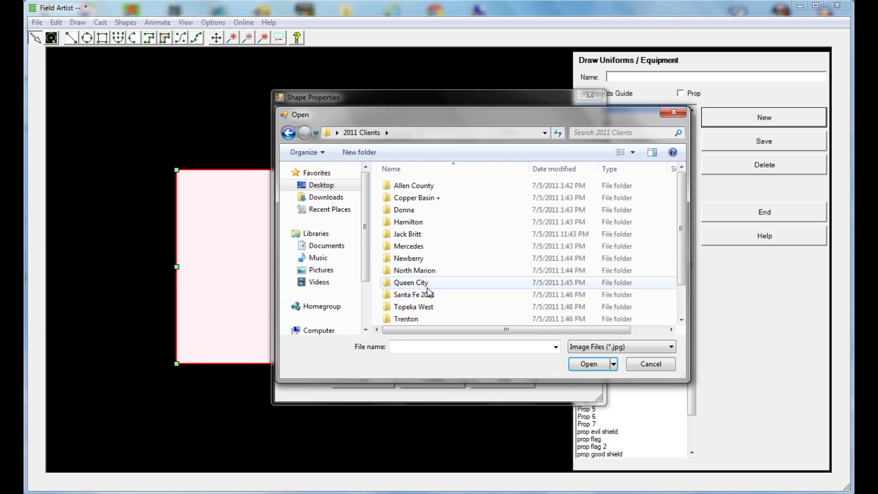
pyautogui.doubleClick(423, 270)
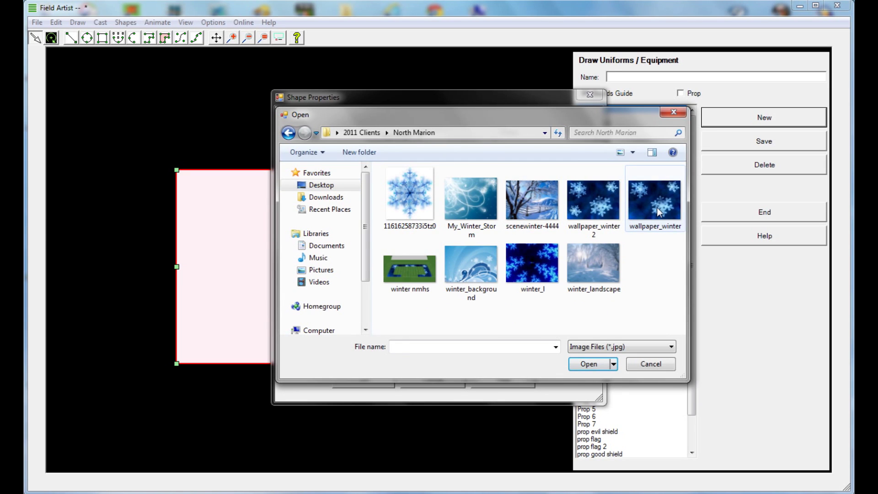
pyautogui.click(589, 204)
pyautogui.click(588, 365)
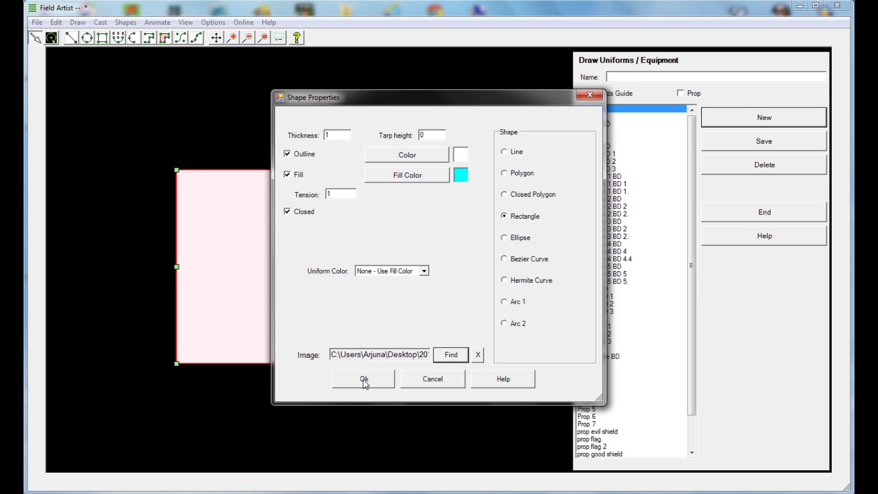
pyautogui.click(364, 380)
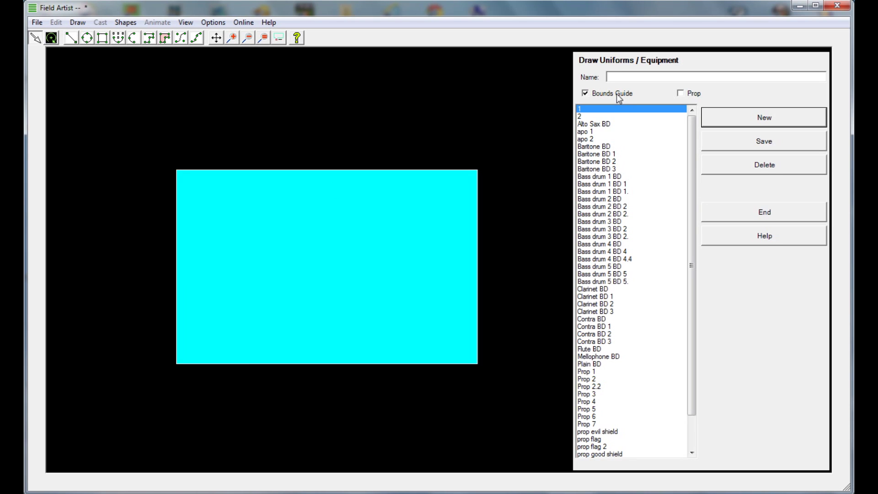
# - Shrink the bounds guide to a narrow upright box and place it at the bottom center of the rectangle
pyautogui.click(440, 172)
pyautogui.moveTo(438, 171); pyautogui.dragTo(473, 196)
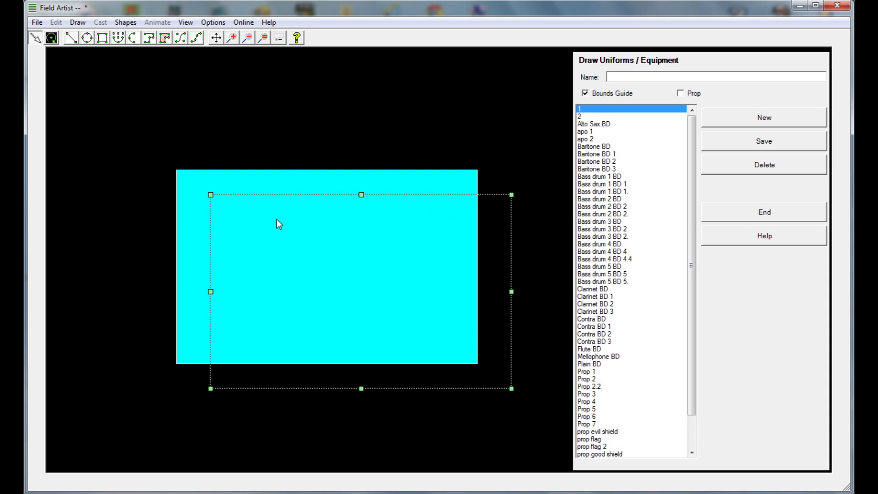
pyautogui.moveTo(211, 194); pyautogui.dragTo(307, 272)
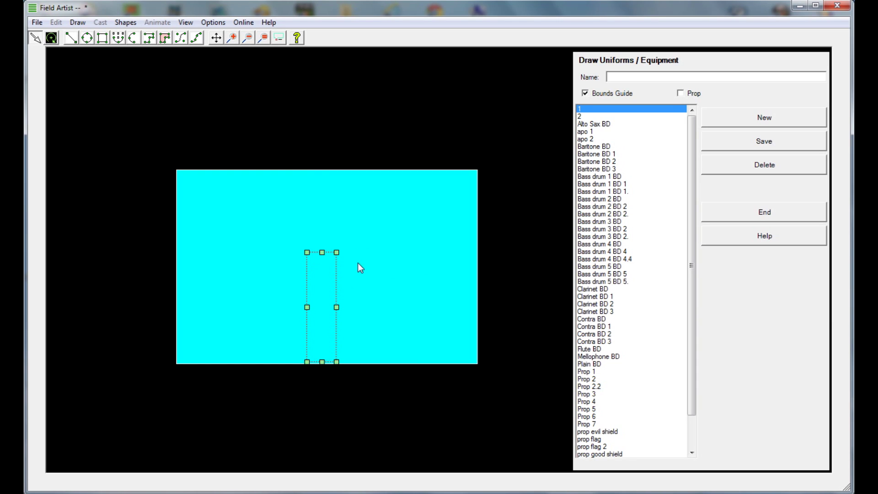
pyautogui.moveTo(336, 281)
pyautogui.mouseDown()
pyautogui.moveTo(350, 314)
pyautogui.moveTo(345, 289)
pyautogui.mouseUp()
pyautogui.click(223, 172)
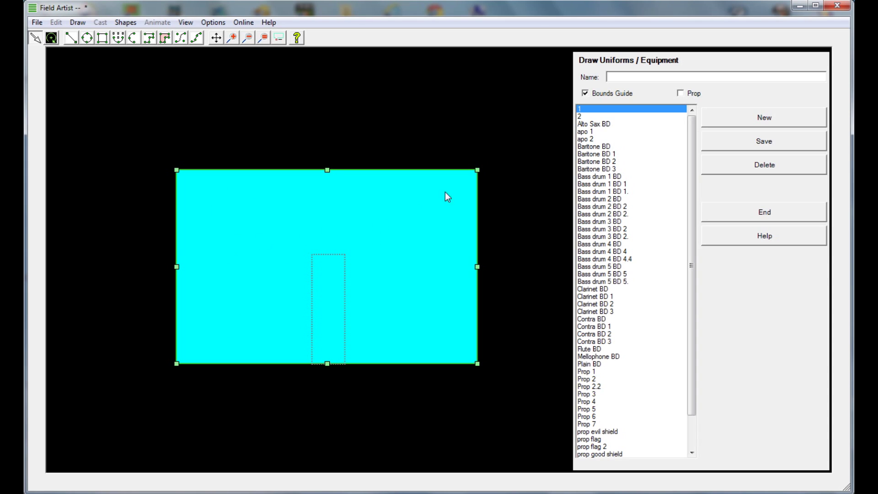
pyautogui.click(402, 128)
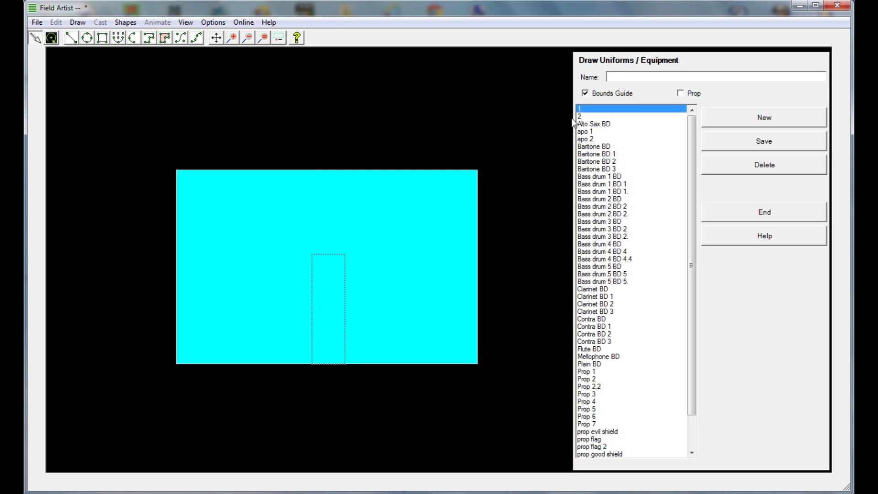
# - Mark the drawing as a prop, save it as Prop 22 and return to the field
pyautogui.click(688, 93)
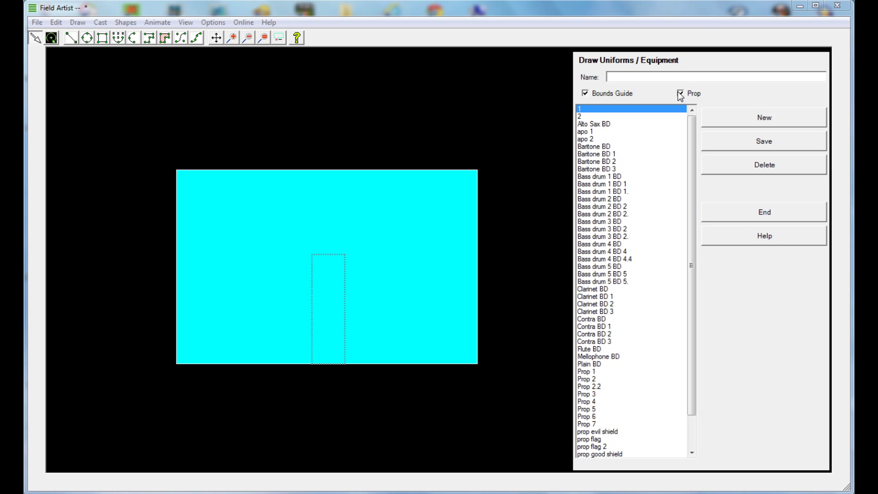
pyautogui.click(637, 77)
pyautogui.write('Prop 22')
pyautogui.click(743, 148)
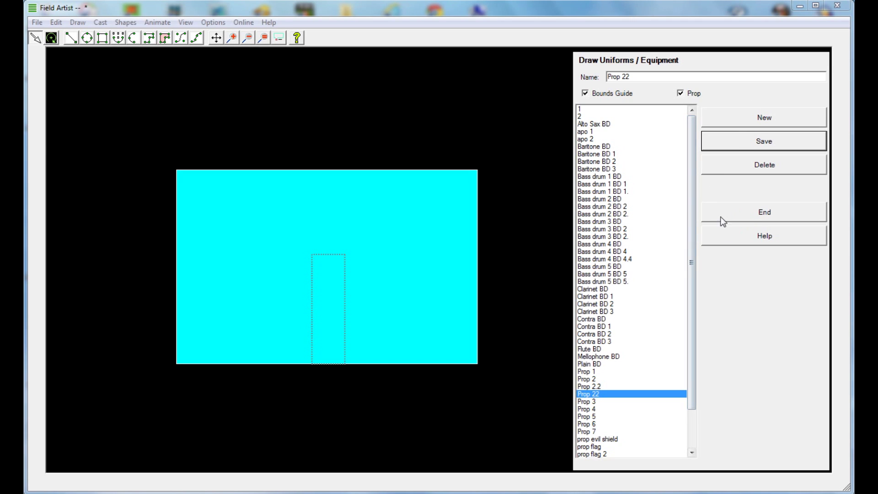
pyautogui.click(743, 220)
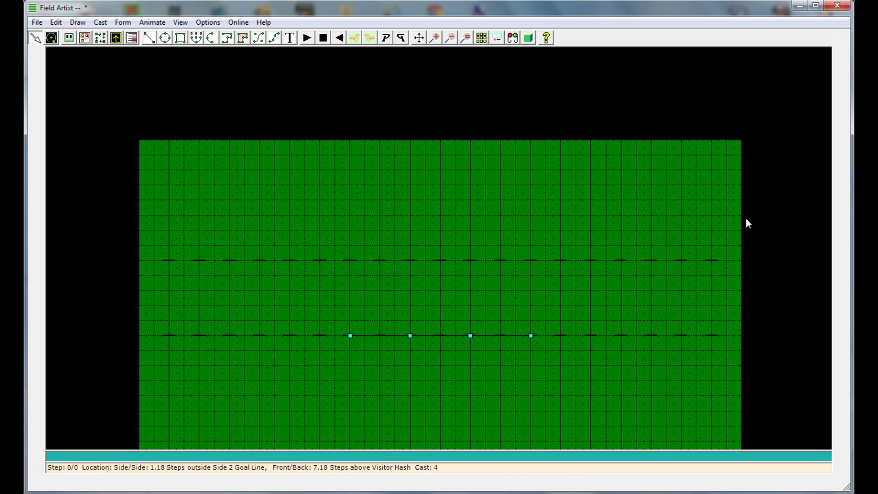
# - Select the four cast members on the field and set their uniform to Prop 22
pyautogui.click(68, 37)
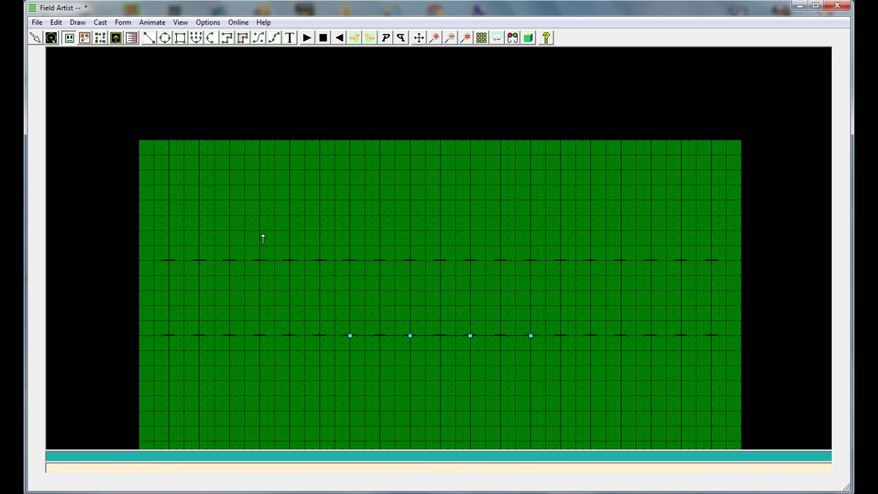
pyautogui.moveTo(305, 293); pyautogui.dragTo(549, 373)
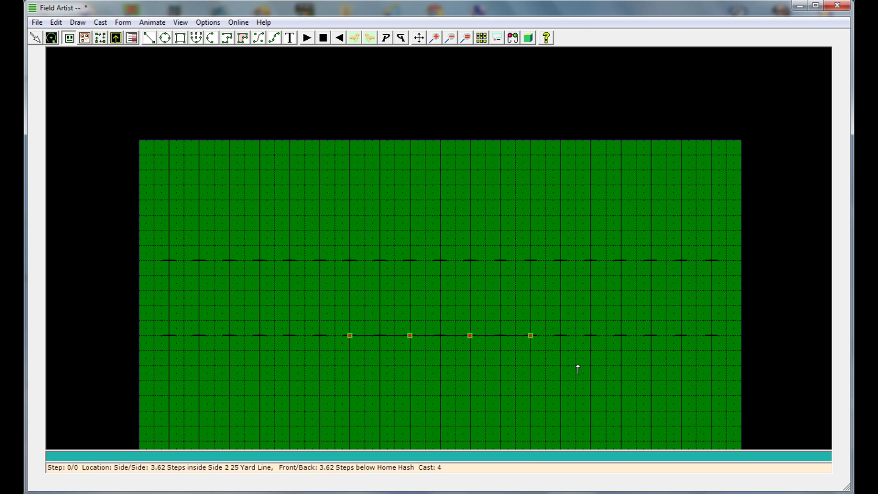
pyautogui.doubleClick(578, 370)
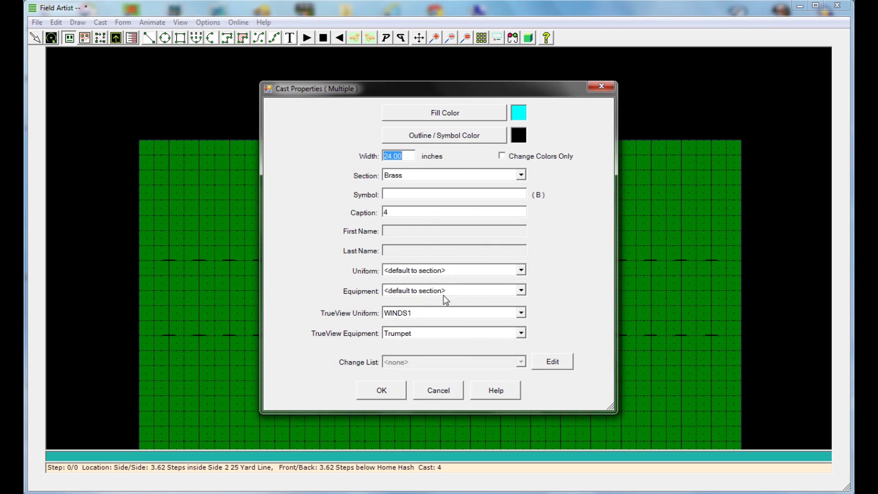
pyautogui.click(407, 271)
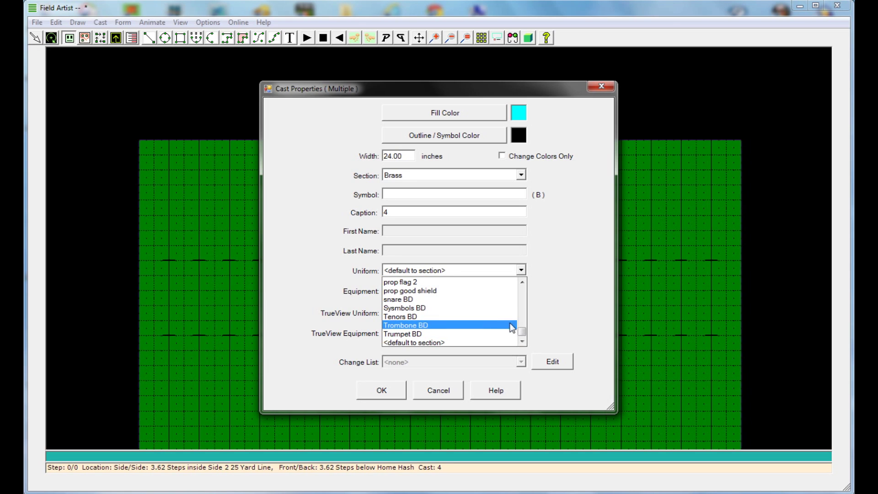
pyautogui.scroll(3, 471, 325)
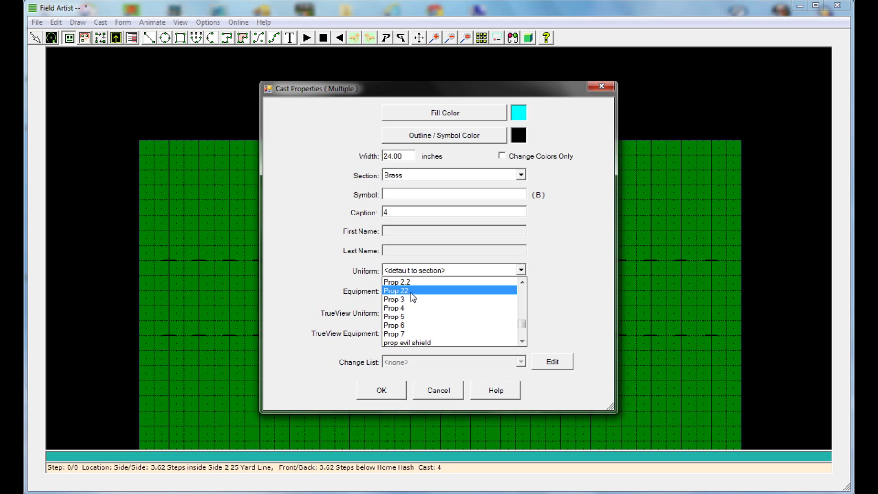
pyautogui.click(411, 294)
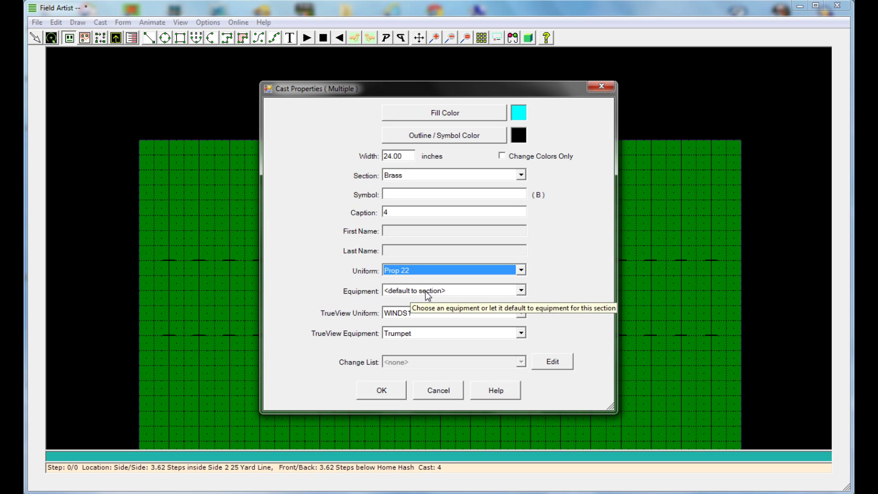
# - Set the four cast members' TrueView equipment to <none> and apply the cast properties
pyautogui.click(428, 330)
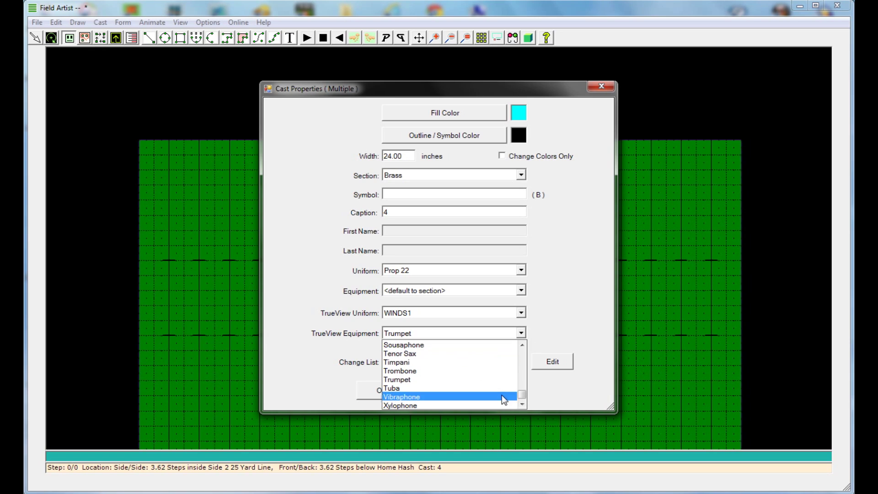
pyautogui.moveTo(522, 396); pyautogui.dragTo(522, 353)
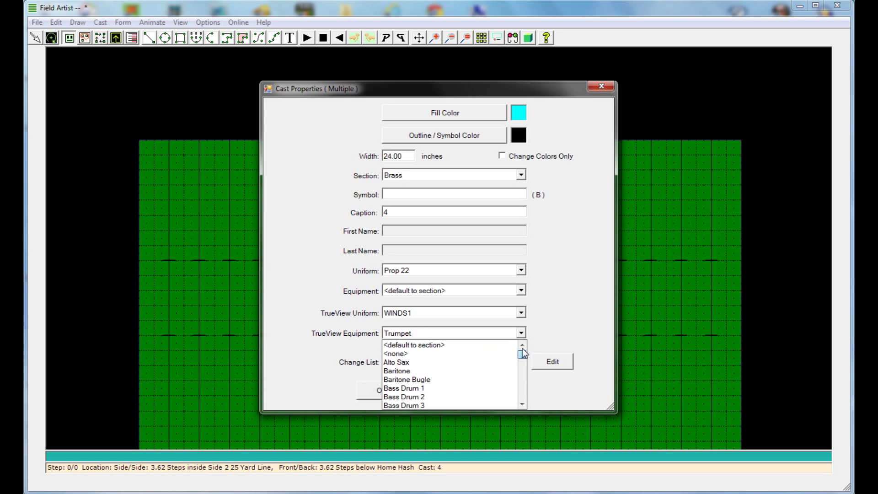
pyautogui.click(471, 354)
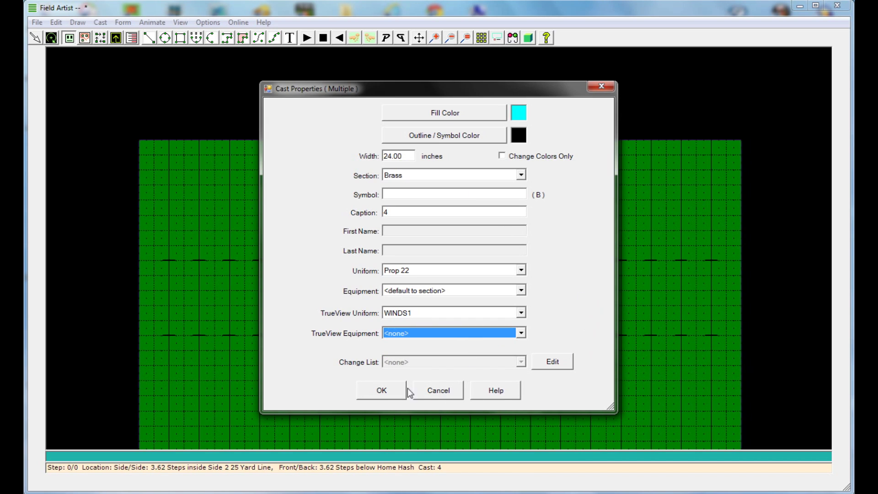
pyautogui.click(382, 391)
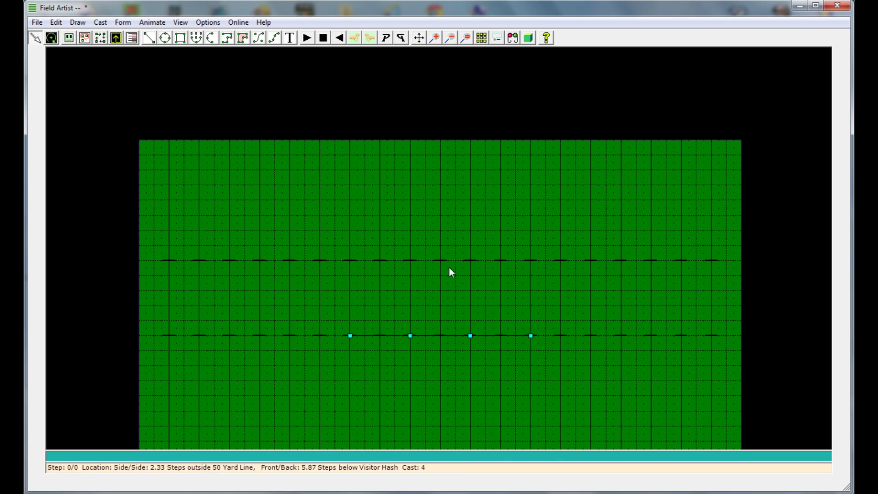
# - Show the field in Draft 3D, center it in the view and turn it slightly to check the four props
pyautogui.click(512, 39)
pyautogui.click(420, 40)
pyautogui.moveTo(454, 261); pyautogui.dragTo(453, 220)
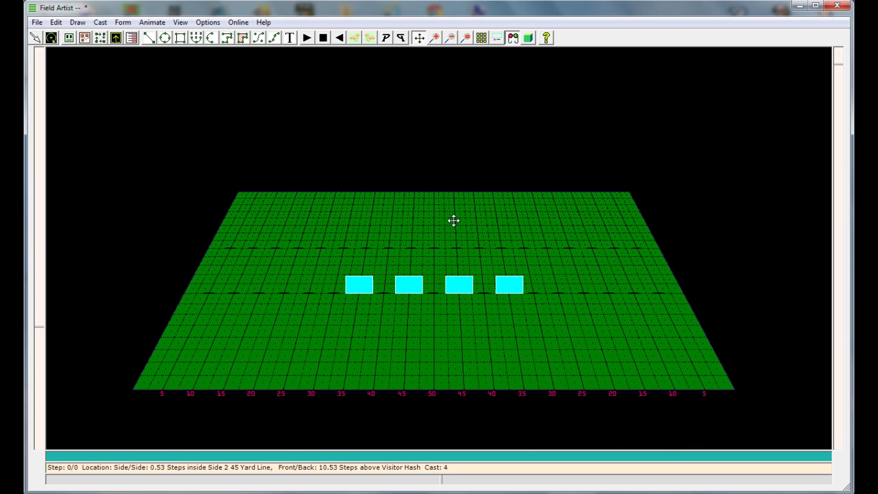
pyautogui.moveTo(437, 482)
pyautogui.mouseDown()
pyautogui.moveTo(234, 486)
pyautogui.moveTo(439, 488)
pyautogui.mouseUp()
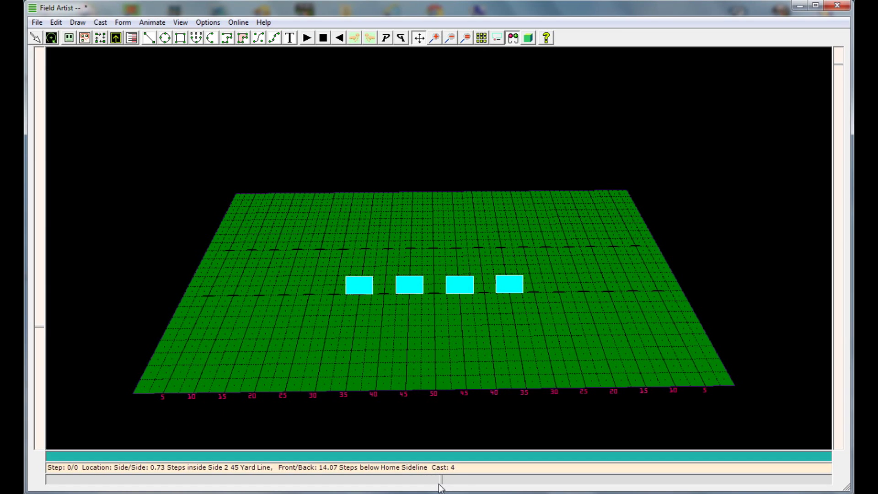
pyautogui.click(35, 36)
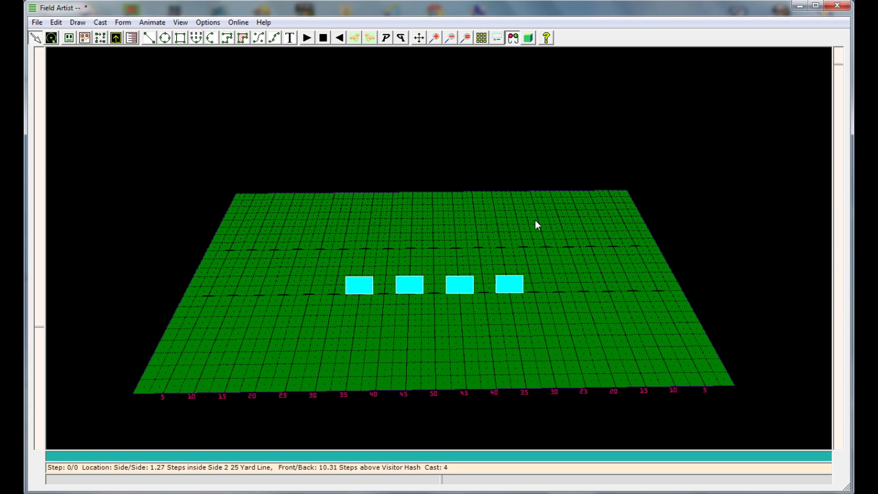
# - Render the field in True View 3D and examine the four image props up close from a higher camera angle
pyautogui.click(529, 40)
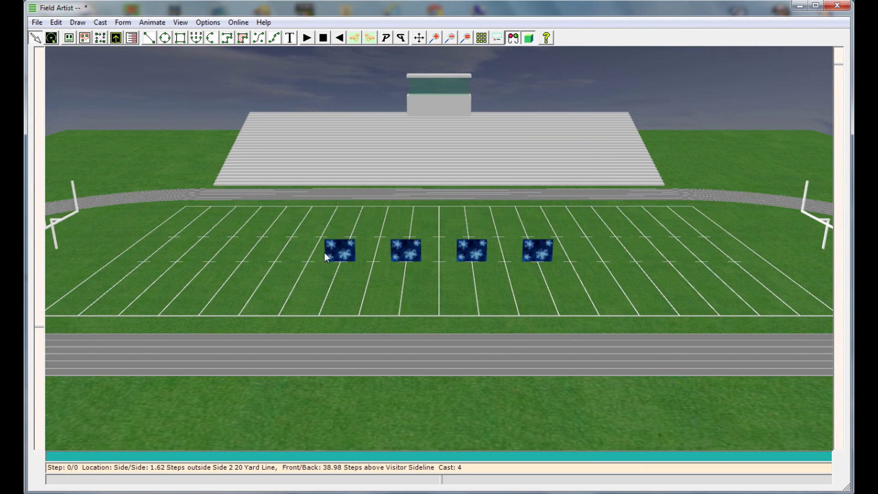
pyautogui.click(841, 116)
pyautogui.moveTo(439, 486)
pyautogui.mouseDown()
pyautogui.moveTo(184, 480)
pyautogui.moveTo(284, 480)
pyautogui.moveTo(331, 492)
pyautogui.moveTo(440, 484)
pyautogui.mouseUp()
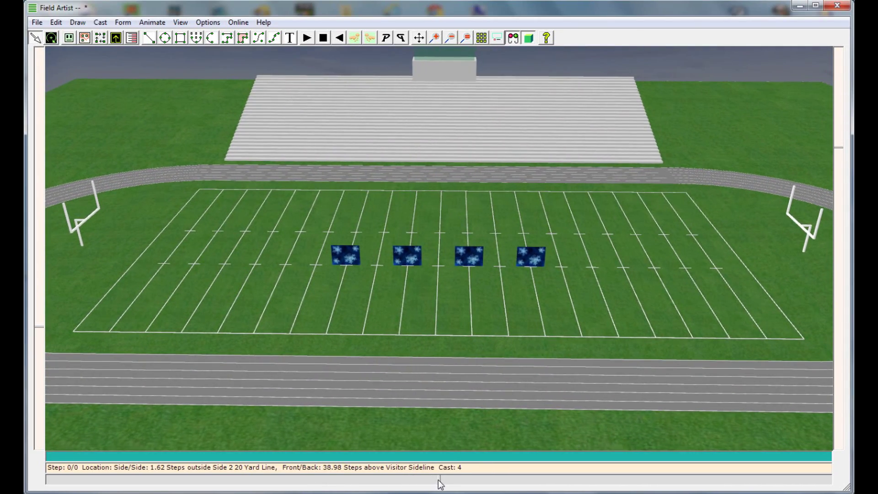
pyautogui.moveTo(45, 328); pyautogui.dragTo(43, 365)
pyautogui.moveTo(442, 485)
pyautogui.mouseDown()
pyautogui.moveTo(243, 484)
pyautogui.moveTo(333, 482)
pyautogui.moveTo(406, 468)
pyautogui.moveTo(440, 483)
pyautogui.mouseUp()
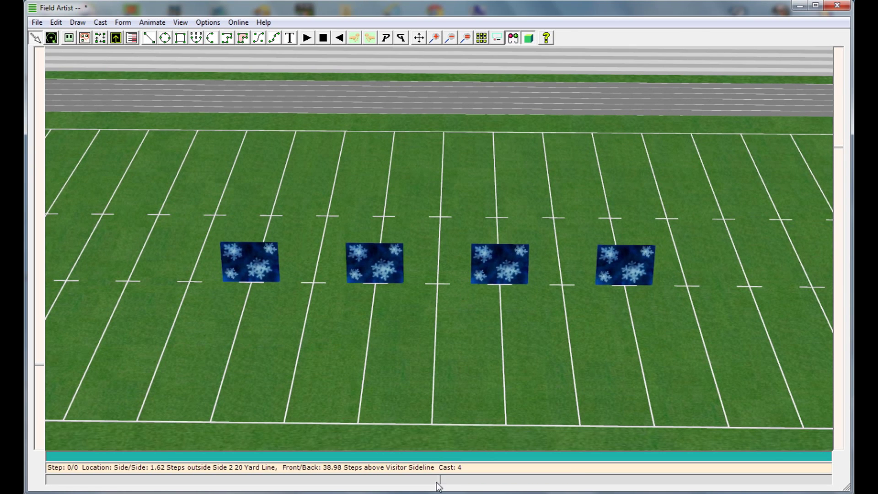
pyautogui.click(439, 482)
pyautogui.moveTo(458, 480)
pyautogui.mouseDown()
pyautogui.moveTo(772, 456)
pyautogui.moveTo(443, 489)
pyautogui.mouseUp()
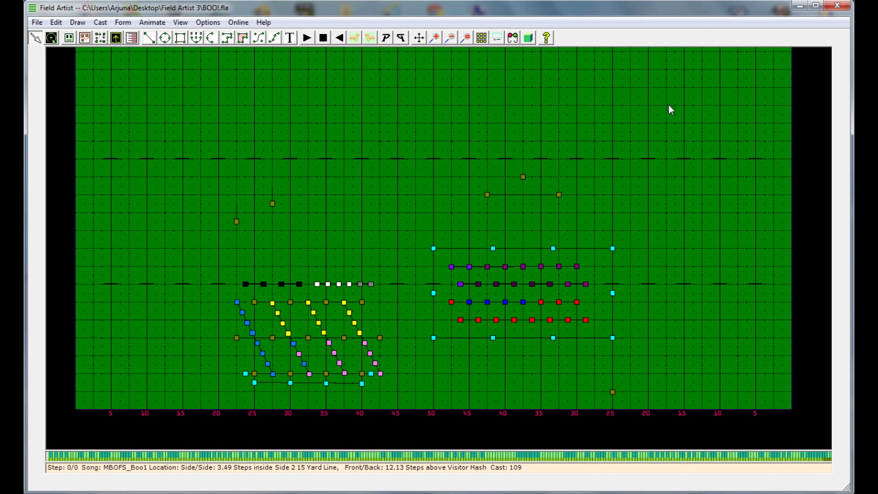
# - Open the uniform and equipment drawing editor for the BOO! show and display Prop 1
pyautogui.click(206, 24)
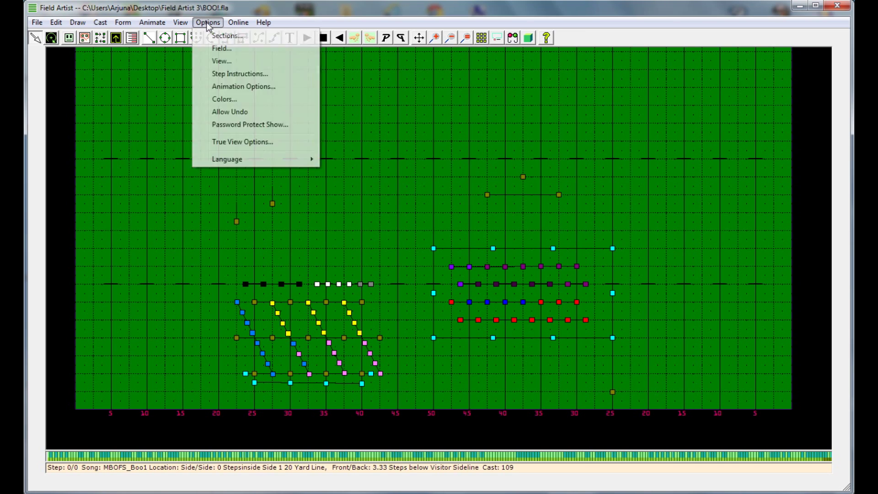
pyautogui.moveTo(180, 23)
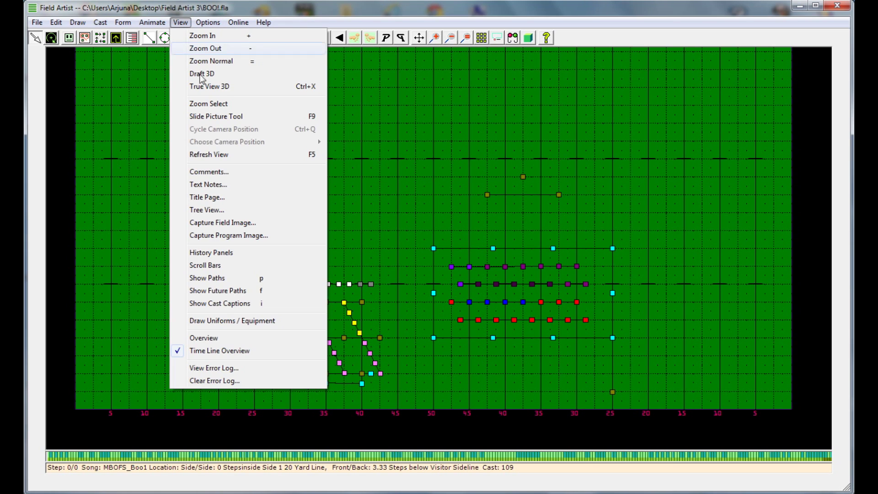
pyautogui.click(235, 327)
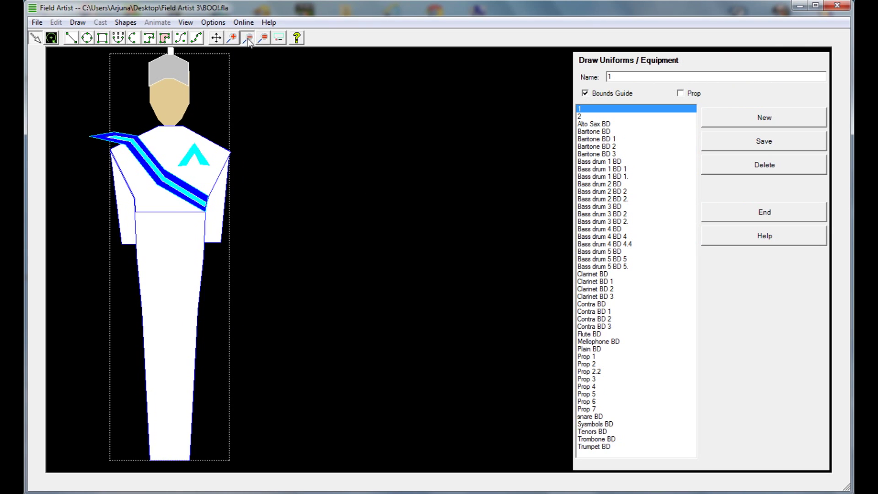
pyautogui.click(247, 37)
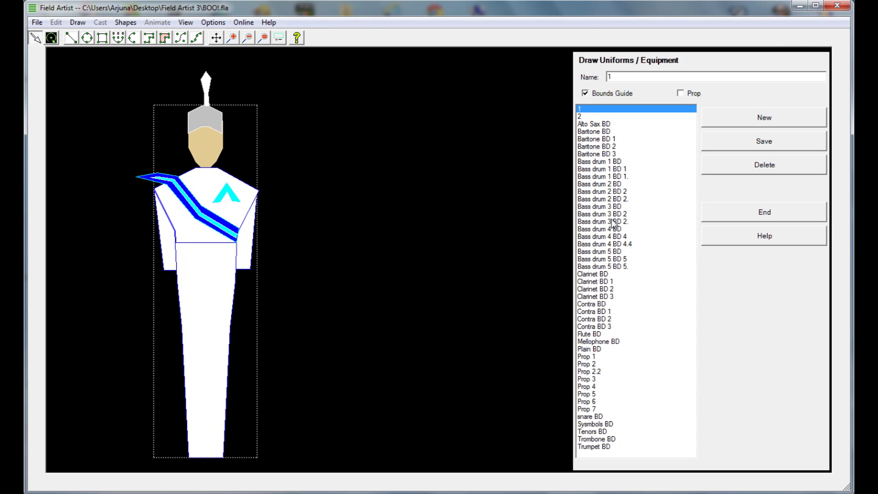
pyautogui.click(592, 357)
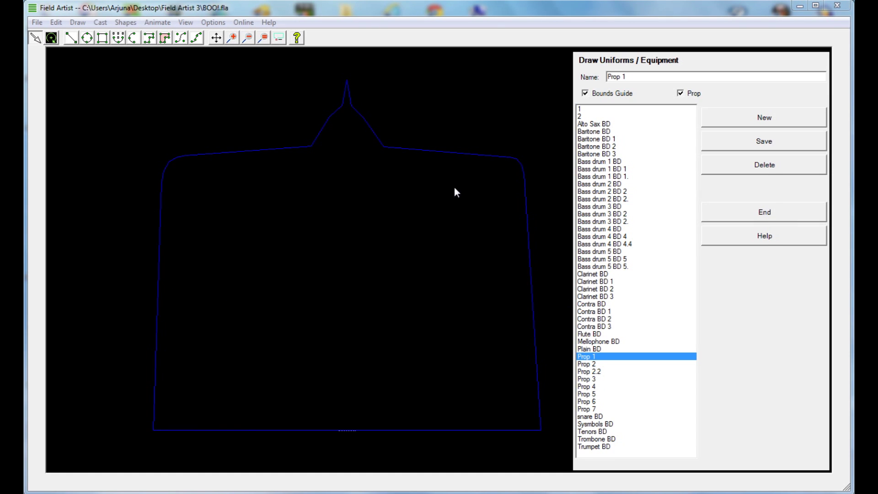
# - Examine the shape properties of Prop 1's outline, including its shape type and assigned image
pyautogui.click(216, 37)
pyautogui.moveTo(267, 98); pyautogui.dragTo(238, 92)
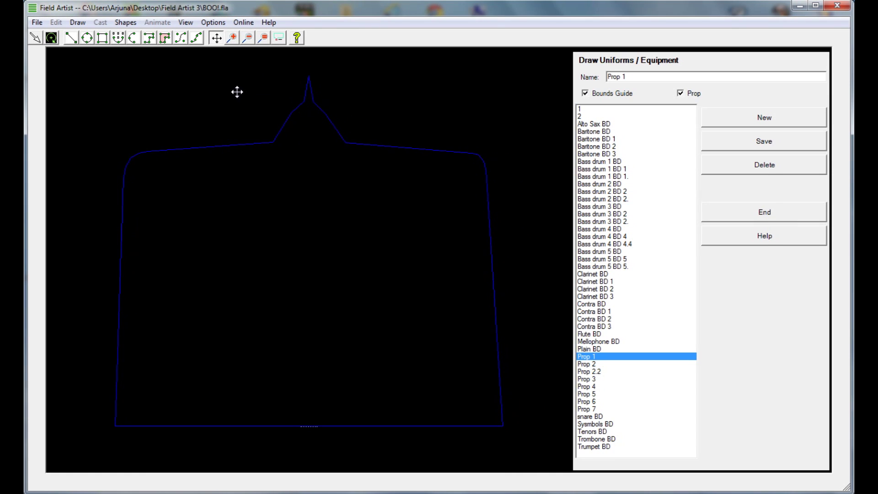
pyautogui.click(36, 38)
pyautogui.click(221, 146)
pyautogui.click(221, 147)
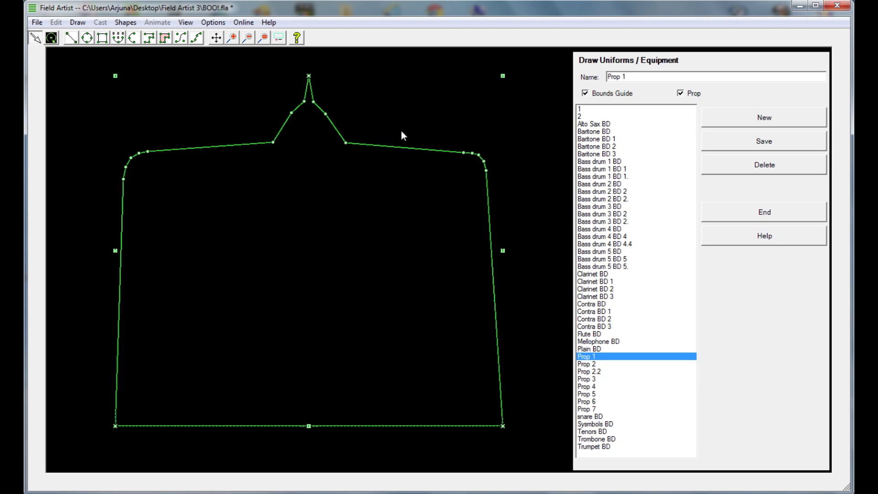
pyautogui.rightClick(389, 146)
pyautogui.click(405, 153)
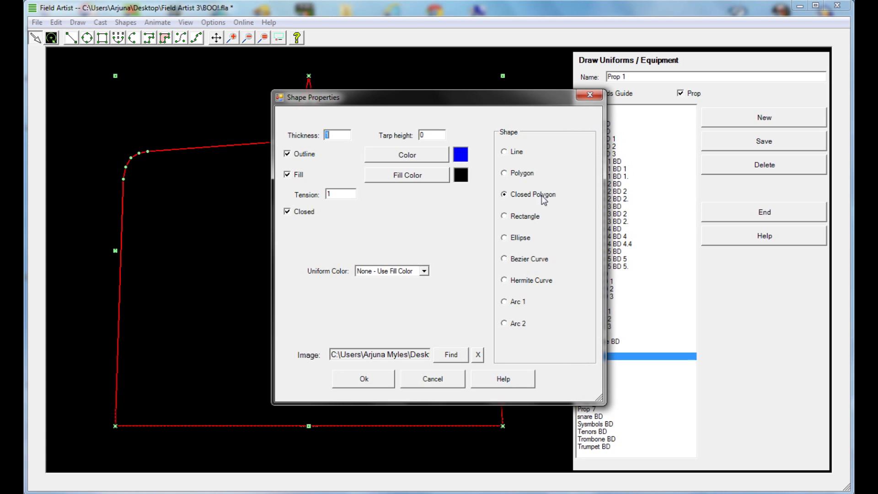
pyautogui.click(364, 382)
pyautogui.click(216, 149)
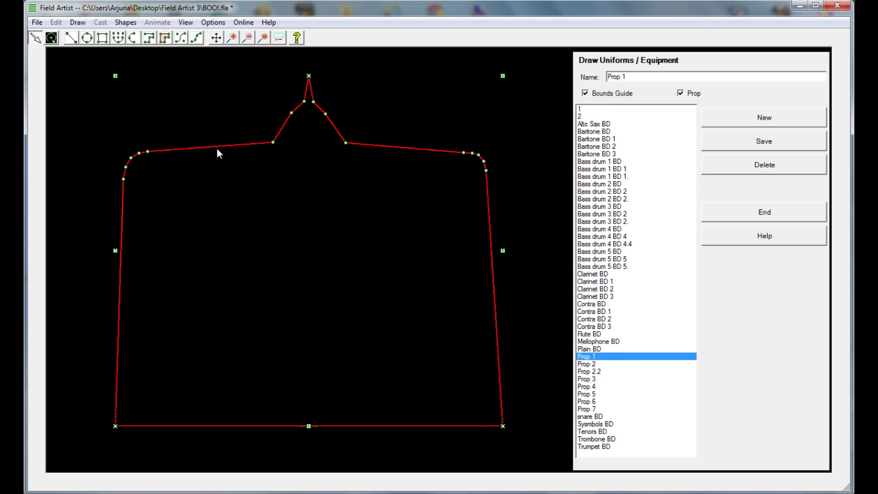
pyautogui.moveTo(216, 149)
pyautogui.mouseDown()
pyautogui.moveTo(215, 218)
pyautogui.moveTo(231, 164)
pyautogui.moveTo(224, 156)
pyautogui.mouseUp()
pyautogui.moveTo(203, 156)
pyautogui.mouseDown()
pyautogui.moveTo(192, 120)
pyautogui.moveTo(201, 150)
pyautogui.mouseUp()
pyautogui.press('Delete')
pyautogui.click(224, 155)
pyautogui.press('Delete')
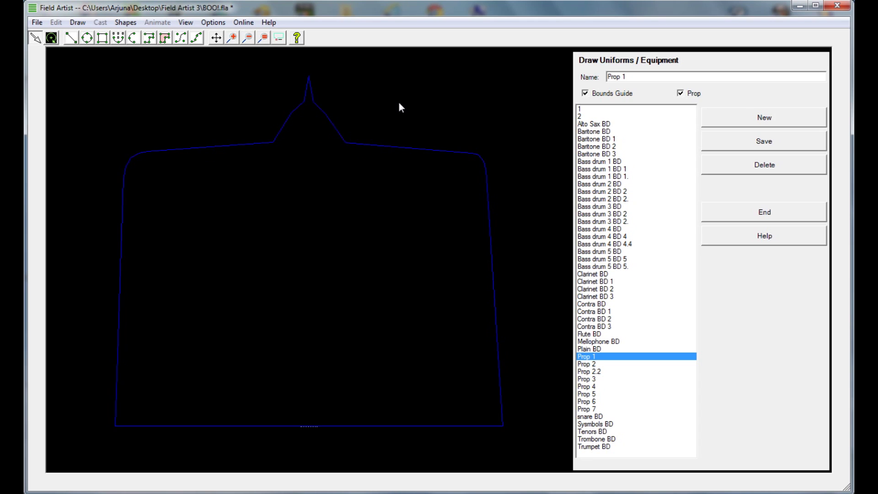
# - Look at the image file chooser in the properties of Prop 1's outline, leaving the assigned image as is
pyautogui.rightClick(376, 149)
pyautogui.click(400, 158)
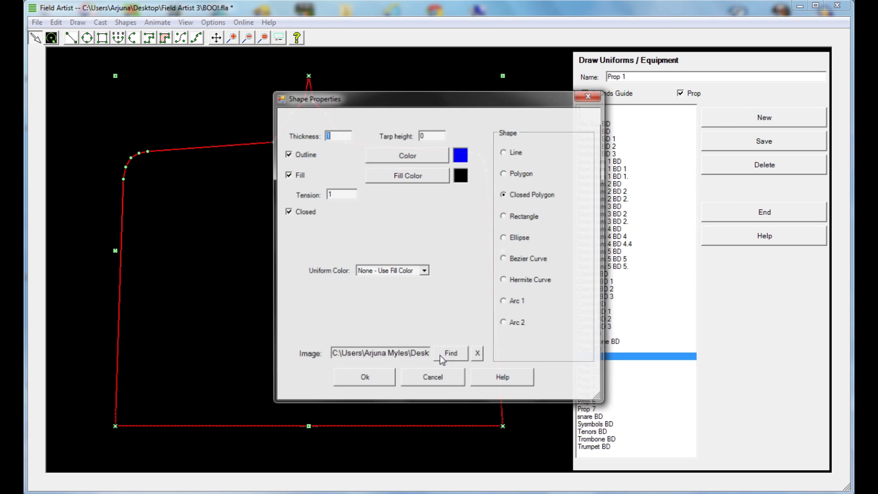
pyautogui.click(447, 356)
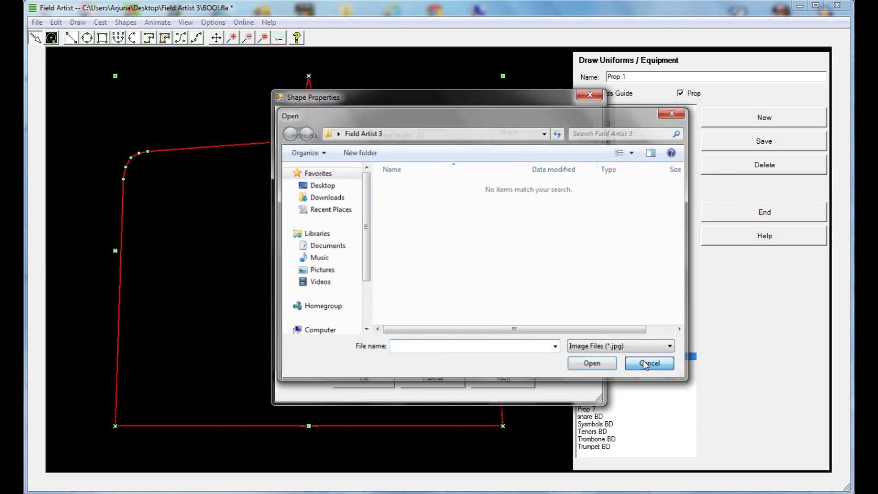
pyautogui.click(643, 361)
pyautogui.click(590, 94)
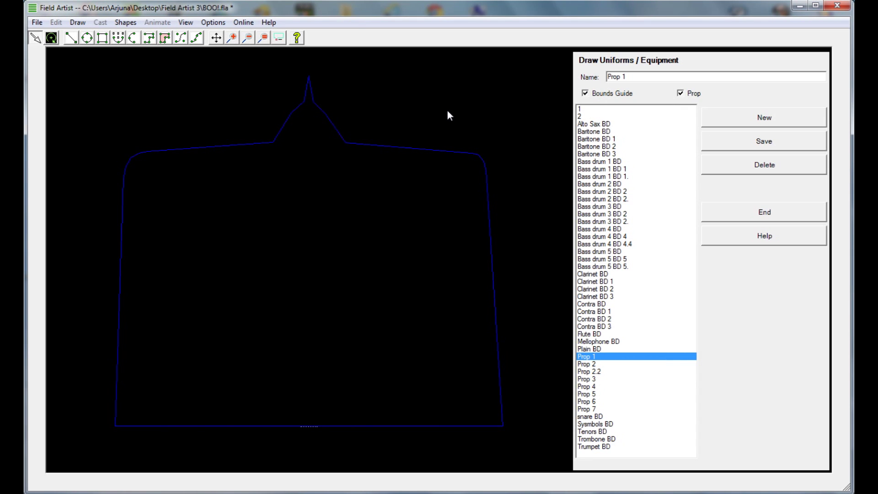
# - Browse the saved drawings from Prop 1 through Prop 6 to compare their shapes and bounds guides
pyautogui.click(584, 364)
pyautogui.click(601, 334)
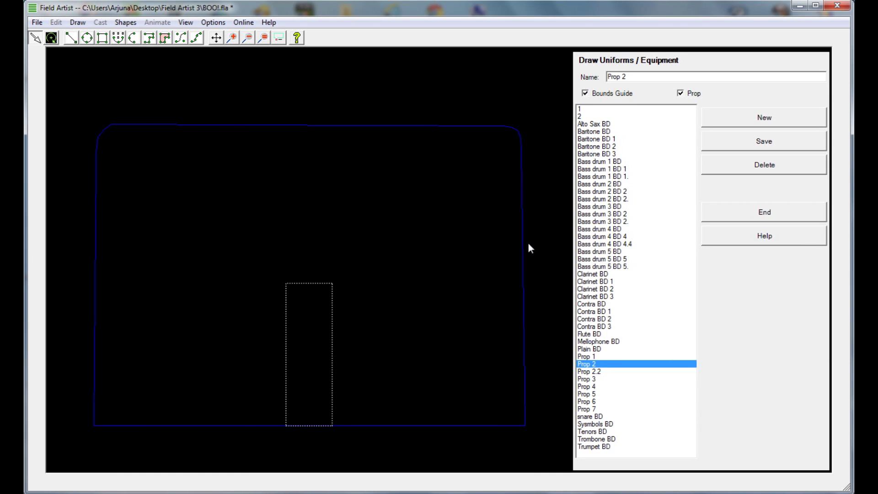
pyautogui.click(596, 372)
pyautogui.click(596, 379)
pyautogui.click(596, 364)
pyautogui.click(600, 357)
pyautogui.click(605, 371)
pyautogui.click(598, 380)
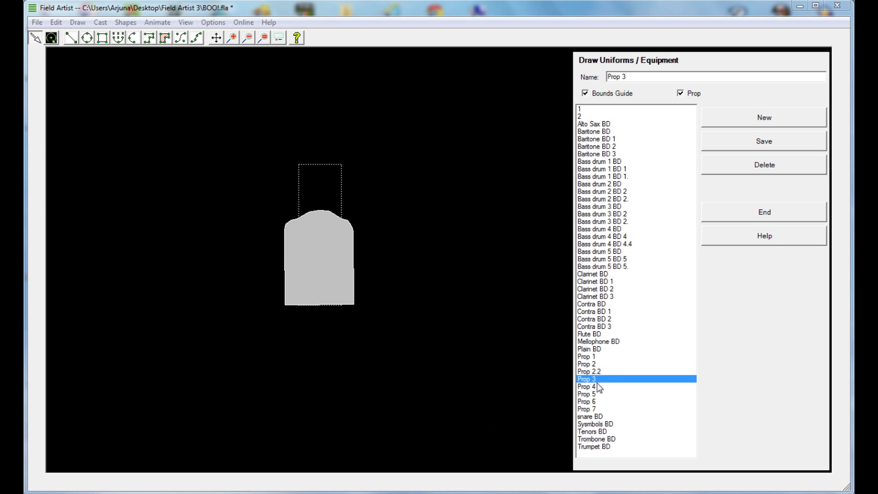
pyautogui.click(593, 388)
pyautogui.click(595, 394)
pyautogui.click(591, 402)
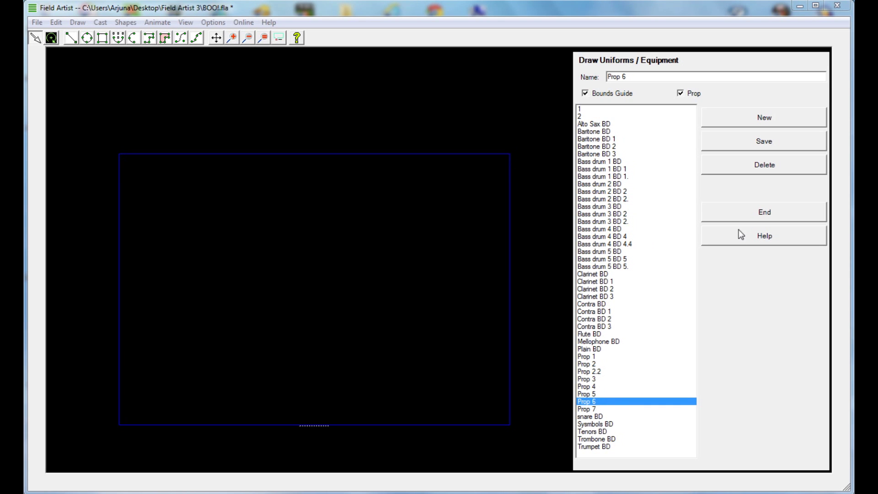
# - Return to the field and show the BOO! show in Draft 3D, centered to view its props and cast
pyautogui.click(744, 214)
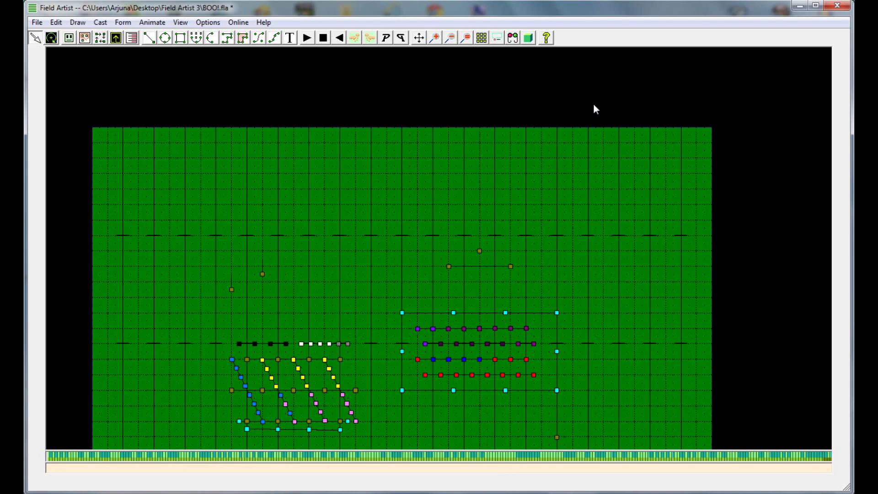
pyautogui.click(513, 37)
pyautogui.click(419, 37)
pyautogui.moveTo(439, 138); pyautogui.dragTo(455, 171)
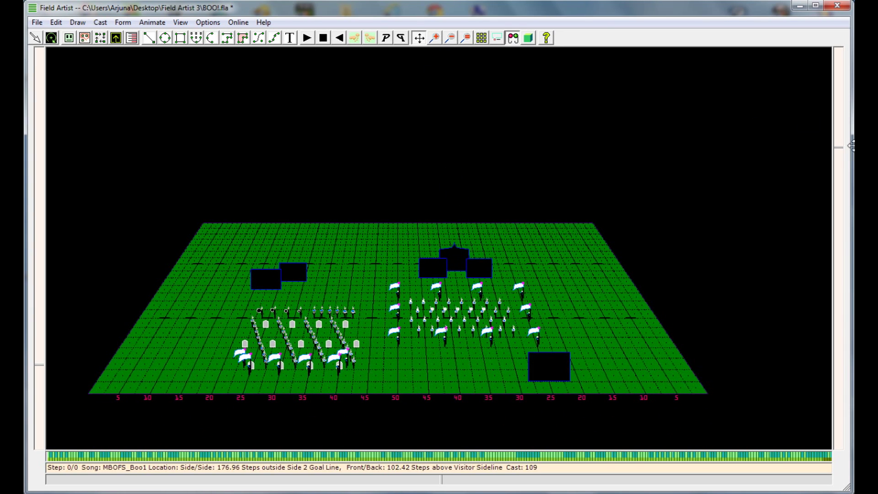
# - Switch the BOO! show to True View and examine its image props and cast from different heights, distances and angles
pyautogui.moveTo(839, 141); pyautogui.dragTo(839, 53)
pyautogui.moveTo(44, 366)
pyautogui.mouseDown()
pyautogui.moveTo(45, 374)
pyautogui.moveTo(39, 344)
pyautogui.mouseUp()
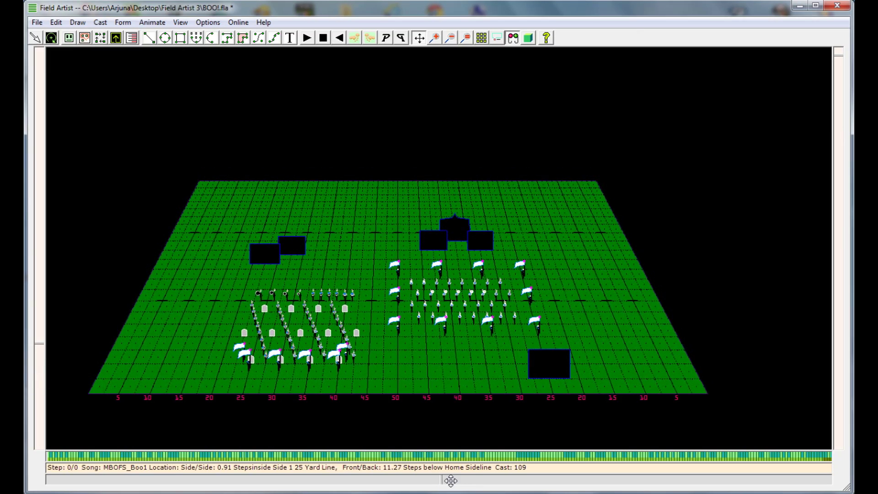
pyautogui.moveTo(434, 481)
pyautogui.mouseDown()
pyautogui.moveTo(352, 490)
pyautogui.moveTo(442, 488)
pyautogui.mouseUp()
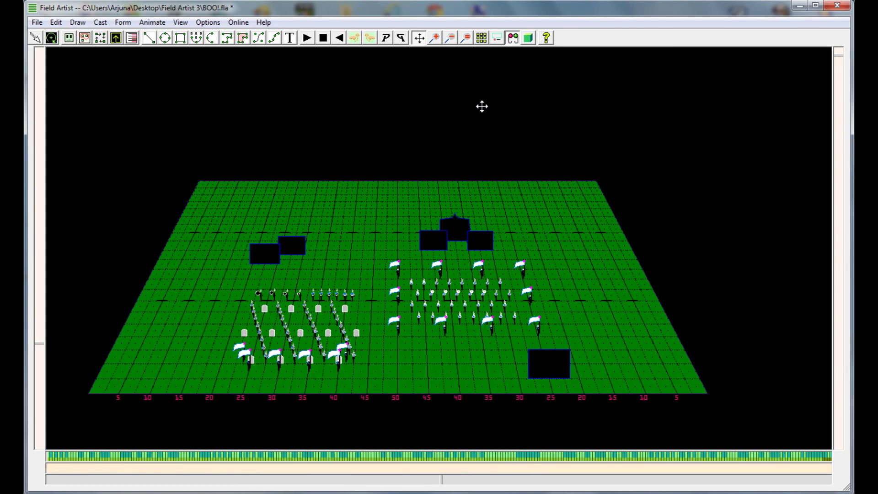
pyautogui.click(530, 39)
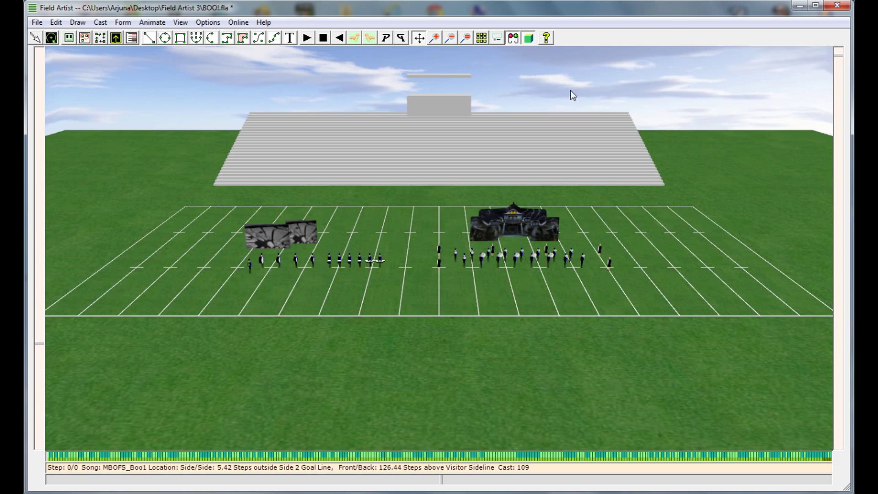
pyautogui.moveTo(839, 52); pyautogui.dragTo(840, 92)
pyautogui.moveTo(38, 346); pyautogui.dragTo(43, 381)
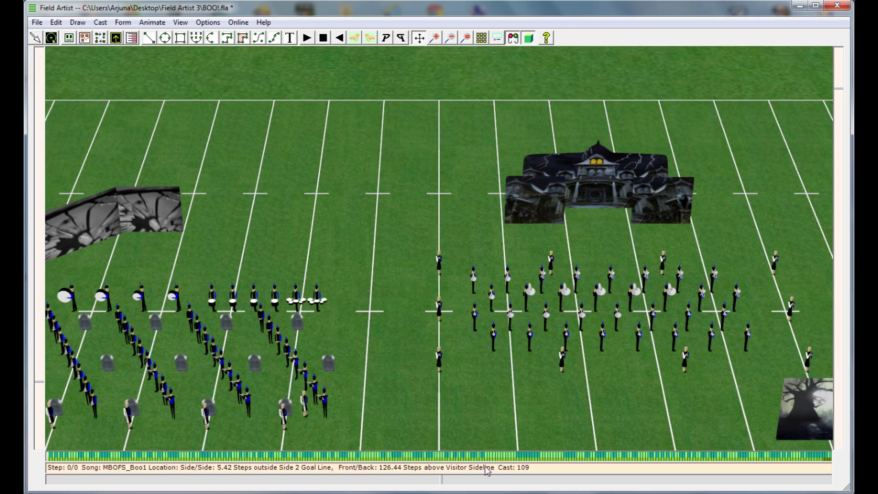
pyautogui.moveTo(442, 480); pyautogui.dragTo(622, 480)
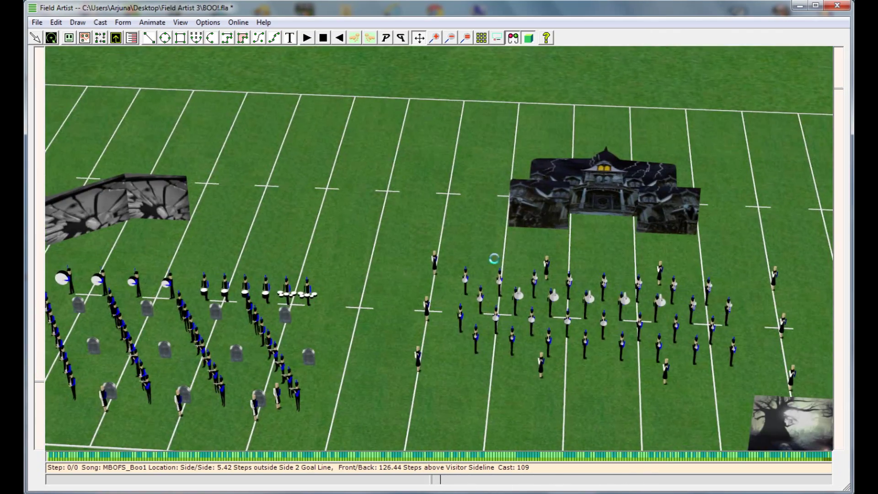
pyautogui.moveTo(433, 481); pyautogui.dragTo(374, 481)
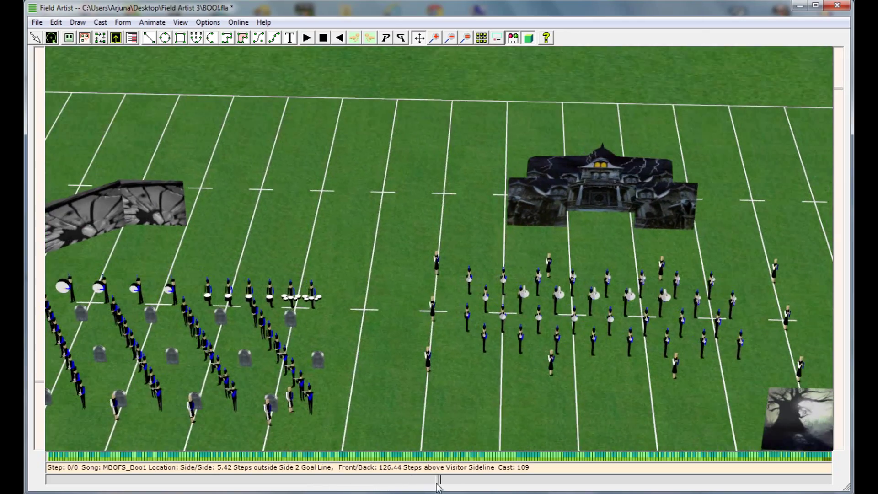
pyautogui.moveTo(40, 383); pyautogui.dragTo(40, 333)
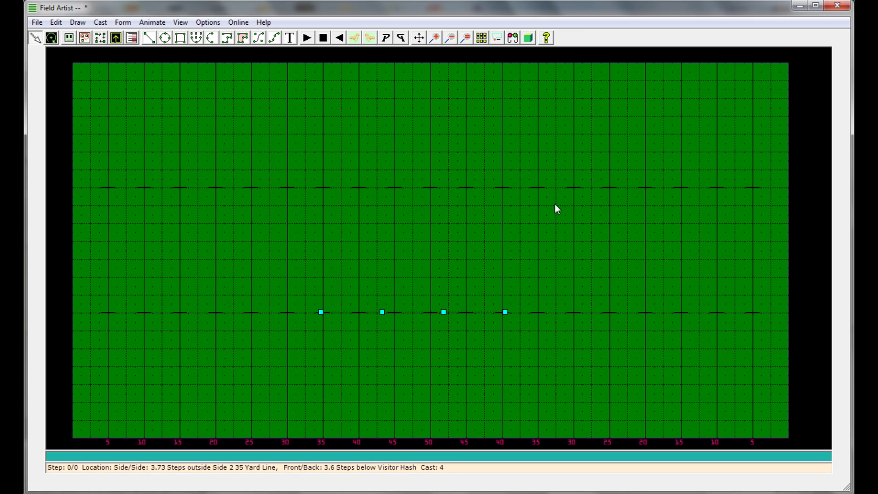
# - Return to the four-member drawing and examine its snowflake props in Draft 3D and True View, closer up and slightly rotated
pyautogui.click(69, 38)
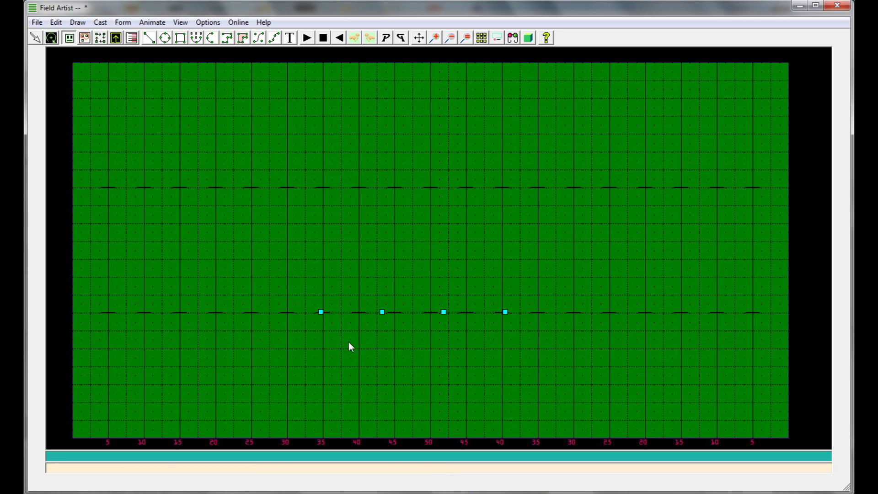
pyautogui.moveTo(307, 300); pyautogui.dragTo(540, 357)
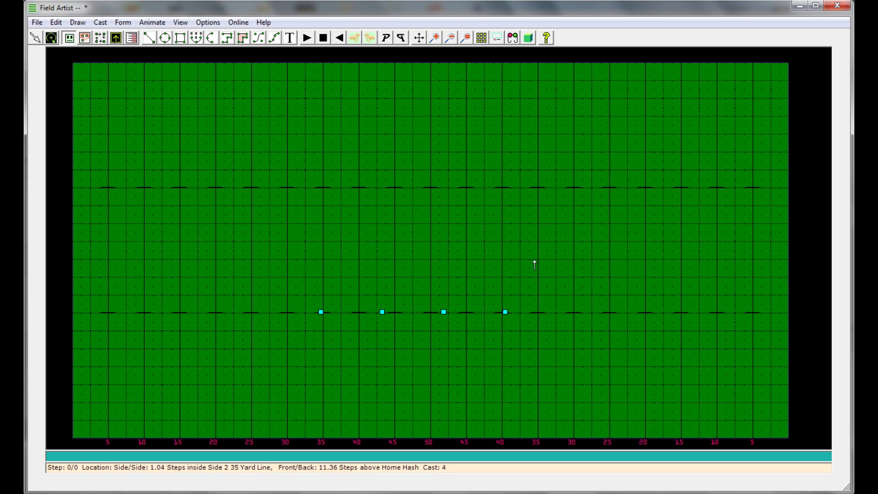
pyautogui.click(512, 37)
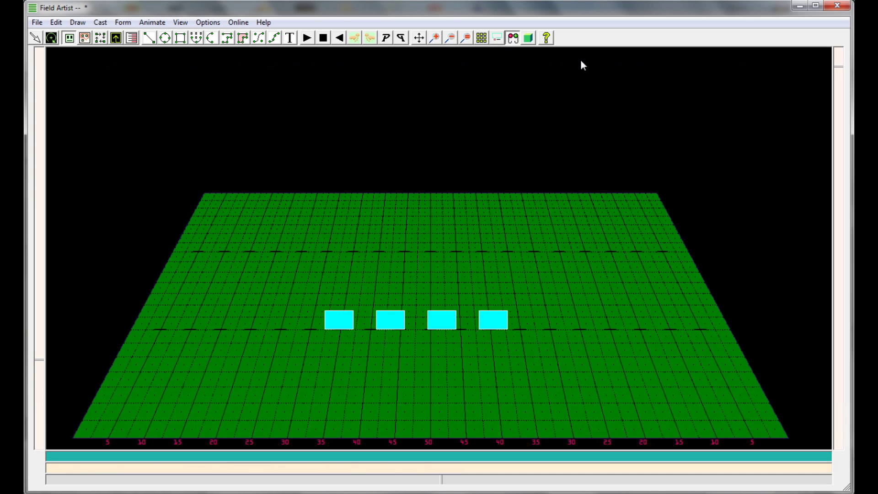
pyautogui.click(528, 38)
pyautogui.moveTo(827, 87); pyautogui.dragTo(829, 105)
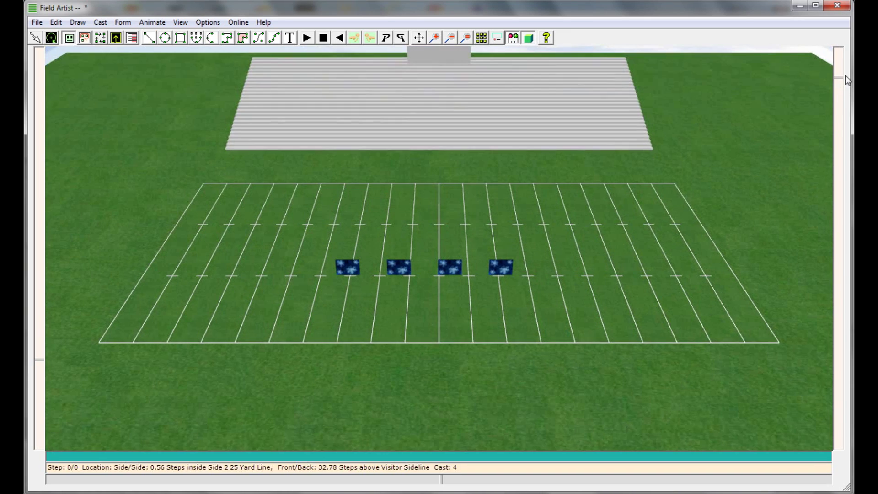
pyautogui.moveTo(38, 366); pyautogui.dragTo(37, 369)
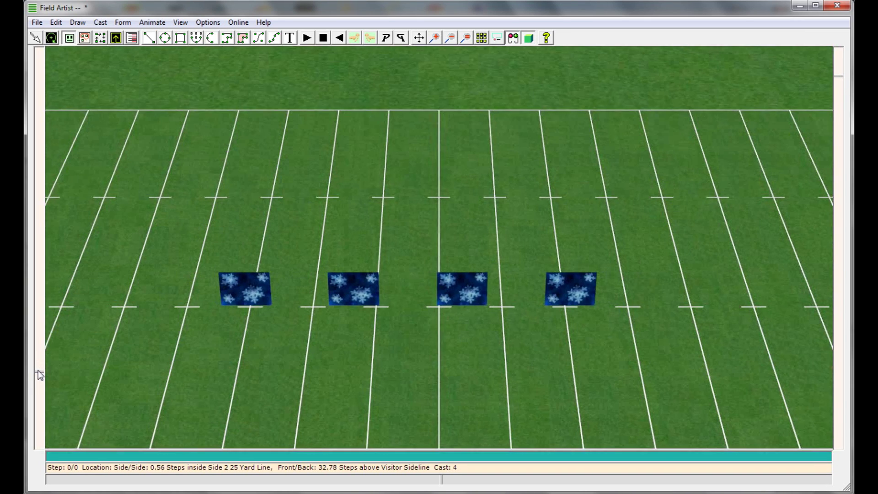
pyautogui.moveTo(441, 480)
pyautogui.mouseDown()
pyautogui.moveTo(290, 487)
pyautogui.moveTo(440, 488)
pyautogui.mouseUp()
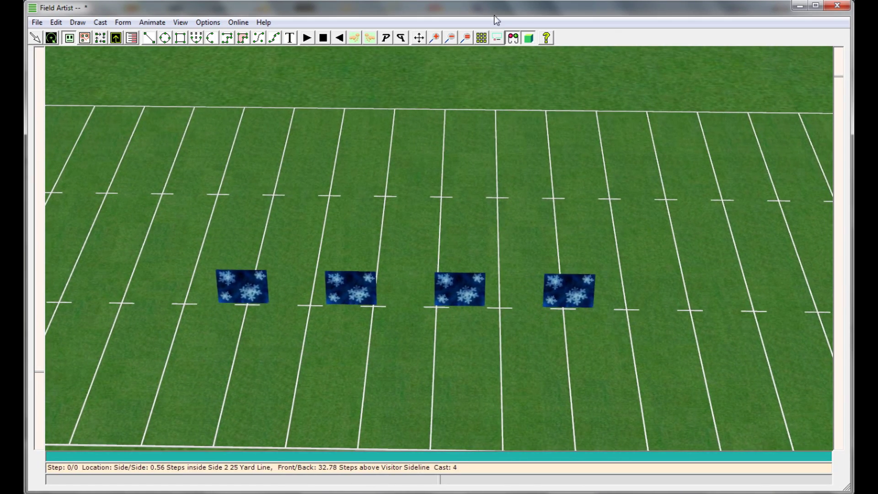
# - Back on the flat field, move the four cast members into a small diamond at the Side 1 40 yard line, just above the home hash
pyautogui.click(513, 38)
pyautogui.rightClick(359, 267)
pyautogui.click(375, 274)
pyautogui.moveTo(321, 313); pyautogui.dragTo(358, 314)
pyautogui.moveTo(443, 312); pyautogui.dragTo(378, 304)
pyautogui.moveTo(505, 312); pyautogui.dragTo(351, 304)
# - Give the diamond's two side members a Face_Direction animation of 90 degrees, starting on step 0 for 3000 counts
pyautogui.rightClick(383, 261)
pyautogui.click(396, 293)
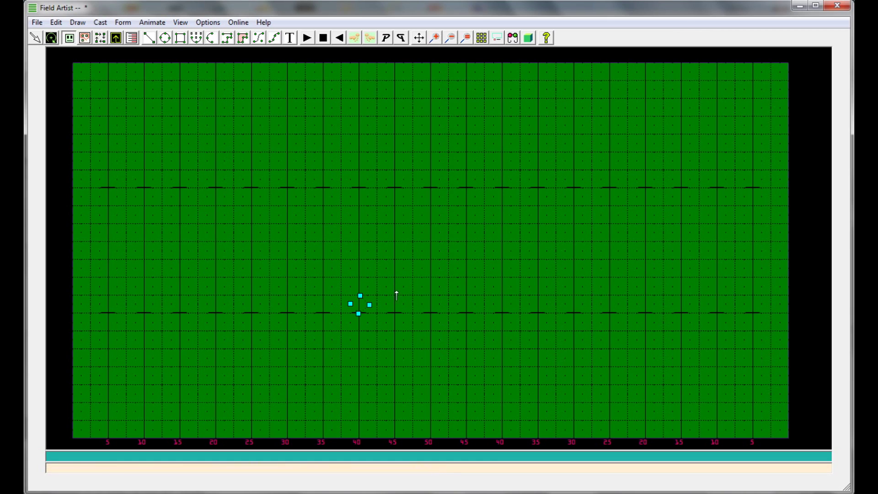
pyautogui.moveTo(337, 298); pyautogui.dragTo(393, 316)
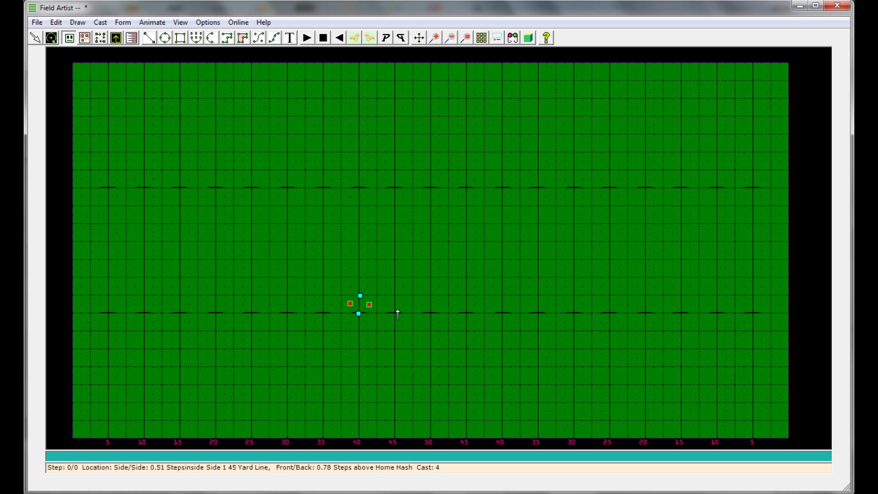
pyautogui.hotkey('ctrl', 'm')
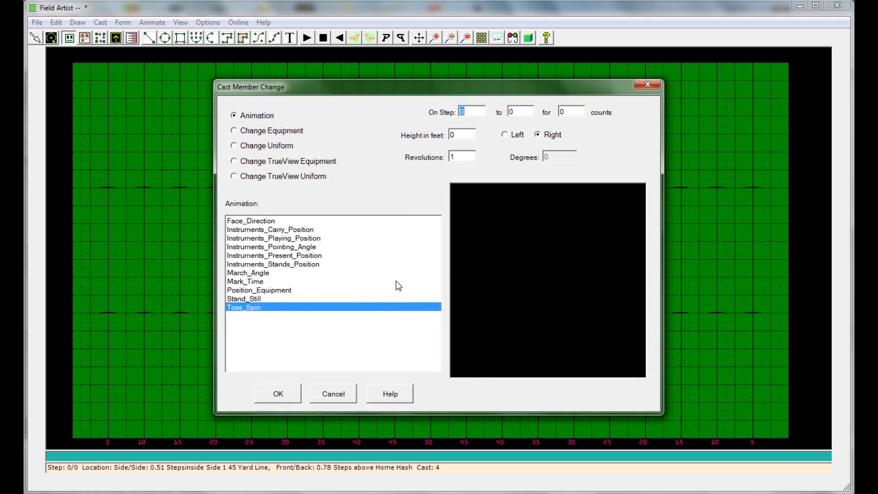
pyautogui.click(266, 222)
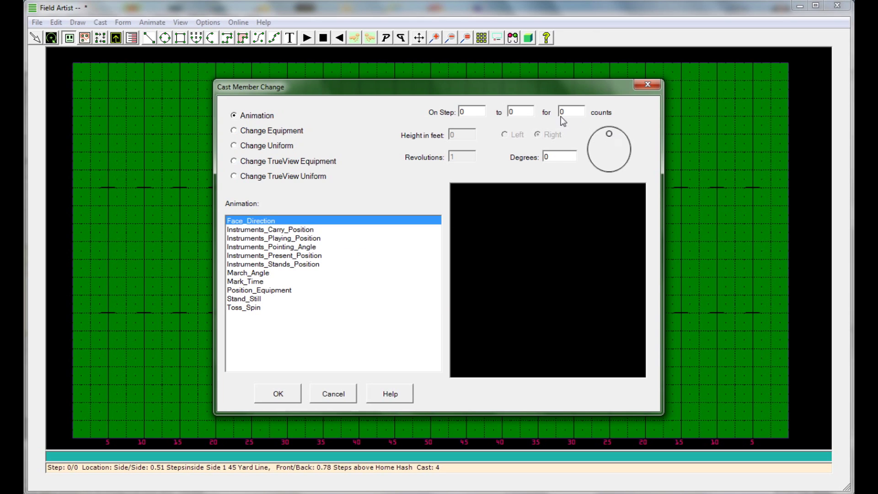
pyautogui.click(577, 113)
pyautogui.press('BackSpace')
pyautogui.write('90')
pyautogui.moveTo(572, 114); pyautogui.dragTo(531, 114)
pyautogui.write('3000')
pyautogui.press('Tab')
pyautogui.write('90')
pyautogui.click(293, 395)
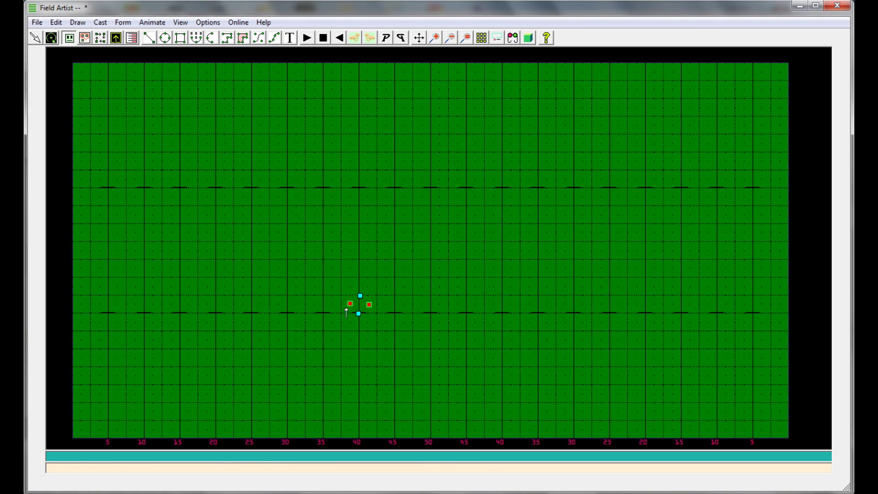
# - Give the diamond's front and back members a Face_Direction animation of 0 degrees from step 0 to 3000 for 3000 counts
pyautogui.moveTo(354, 288); pyautogui.dragTo(367, 329)
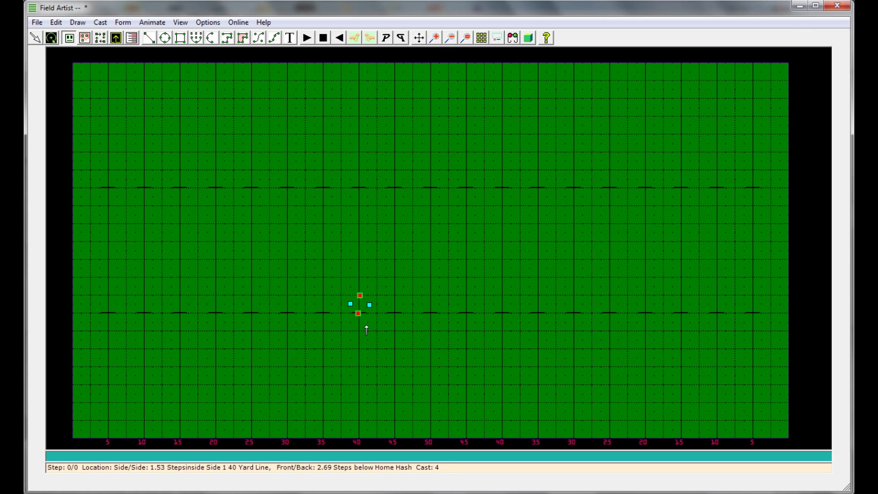
pyautogui.doubleClick(366, 329)
pyautogui.doubleClick(575, 109)
pyautogui.write('3000')
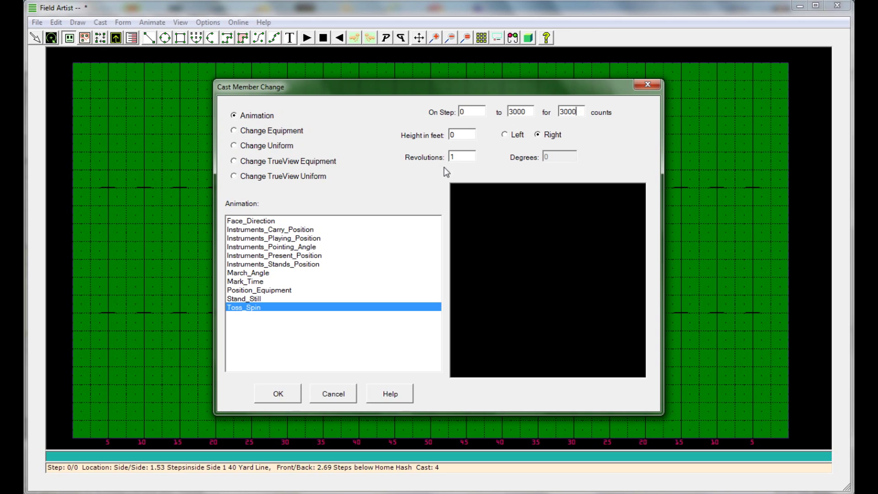
pyautogui.click(253, 222)
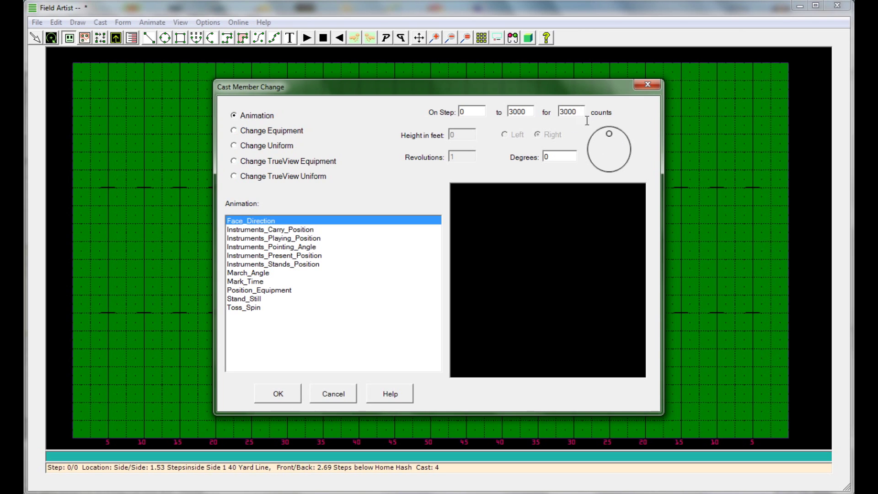
pyautogui.click(278, 394)
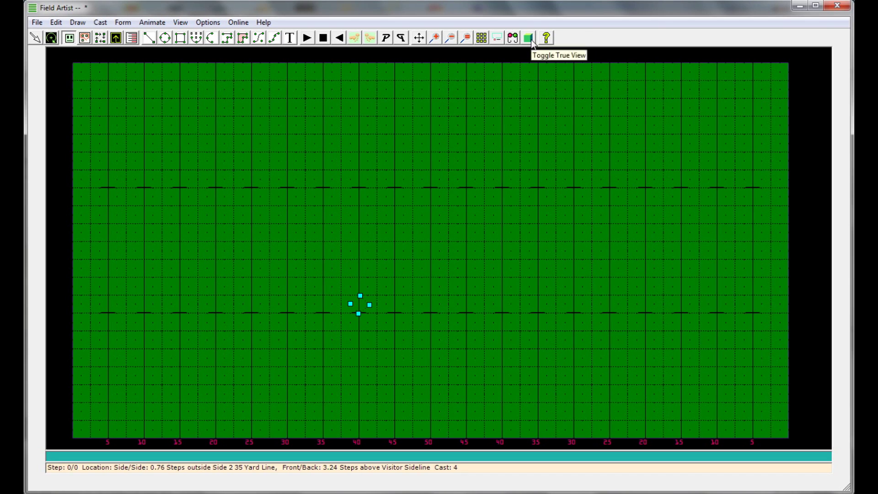
# - Examine the box formed by the four props in Draft 3D and True View, from close up and slightly rotated
pyautogui.click(513, 38)
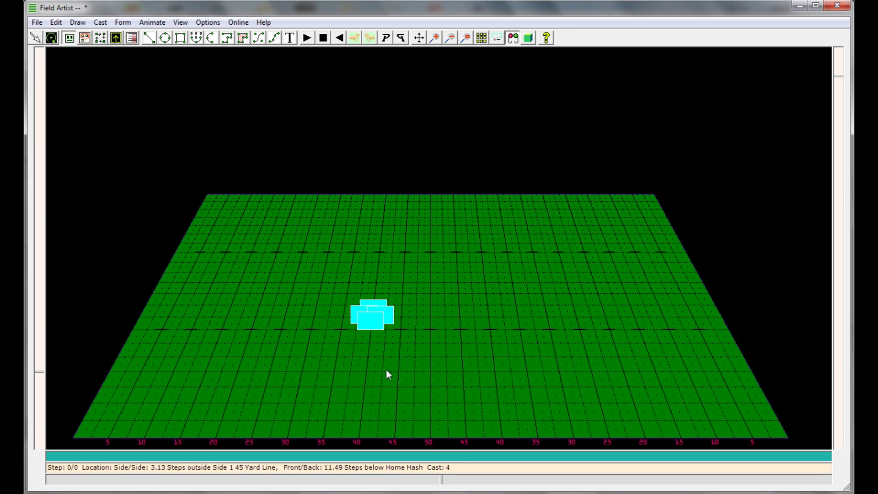
pyautogui.click(529, 39)
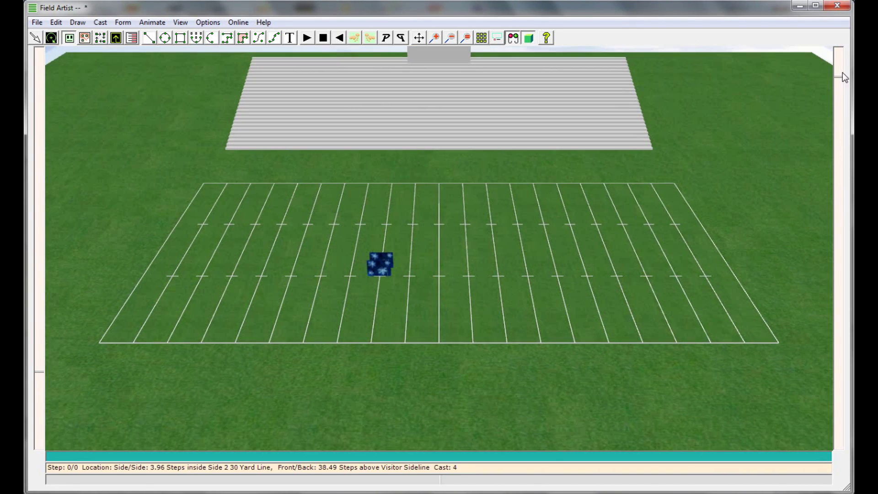
pyautogui.moveTo(36, 376); pyautogui.dragTo(45, 405)
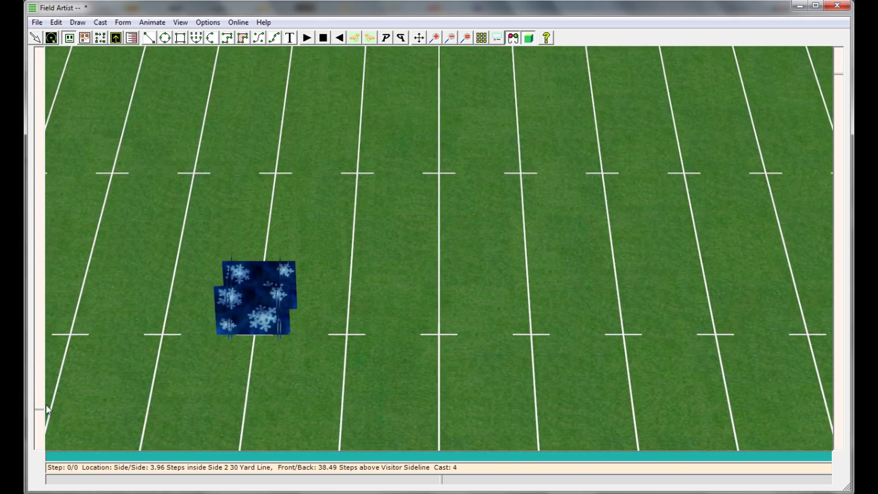
pyautogui.moveTo(443, 479)
pyautogui.mouseDown()
pyautogui.moveTo(313, 479)
pyautogui.moveTo(471, 479)
pyautogui.moveTo(442, 479)
pyautogui.mouseUp()
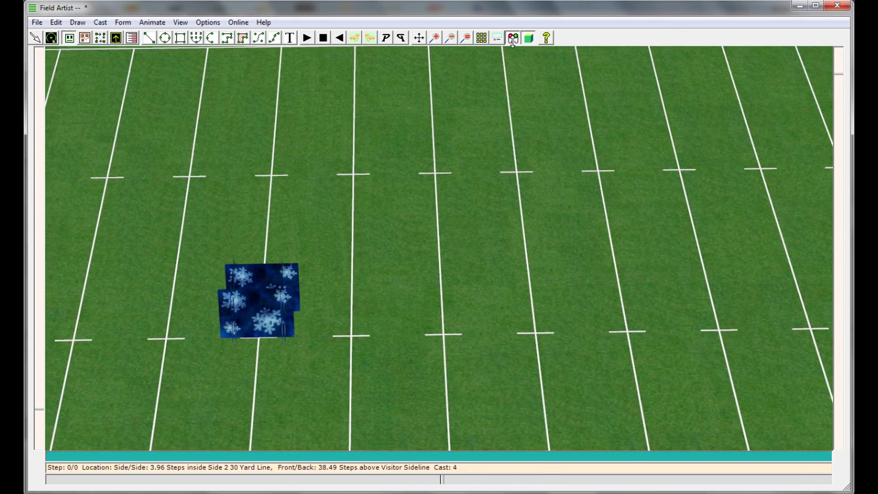
# - Spread the diamond's cast members farther apart around the Side 1 40 yard line and check the wider prop box in True View
pyautogui.click(513, 37)
pyautogui.rightClick(393, 209)
pyautogui.click(406, 216)
pyautogui.click(350, 304)
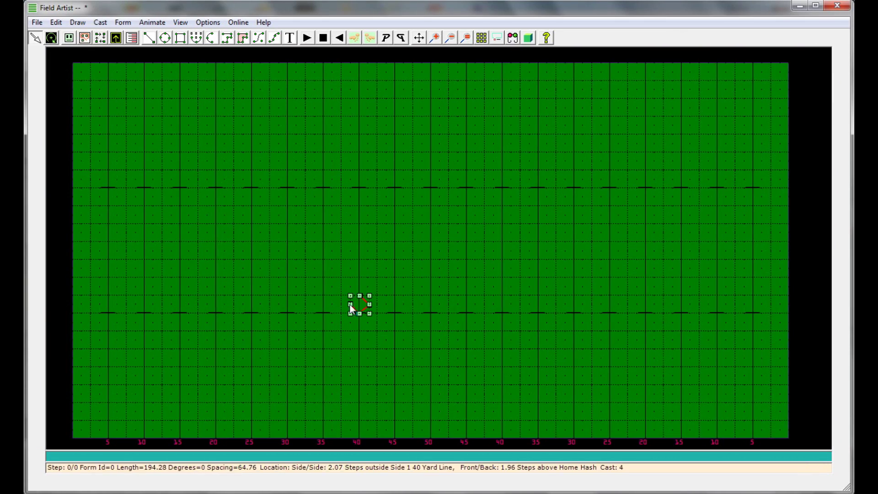
pyautogui.moveTo(359, 314); pyautogui.dragTo(358, 322)
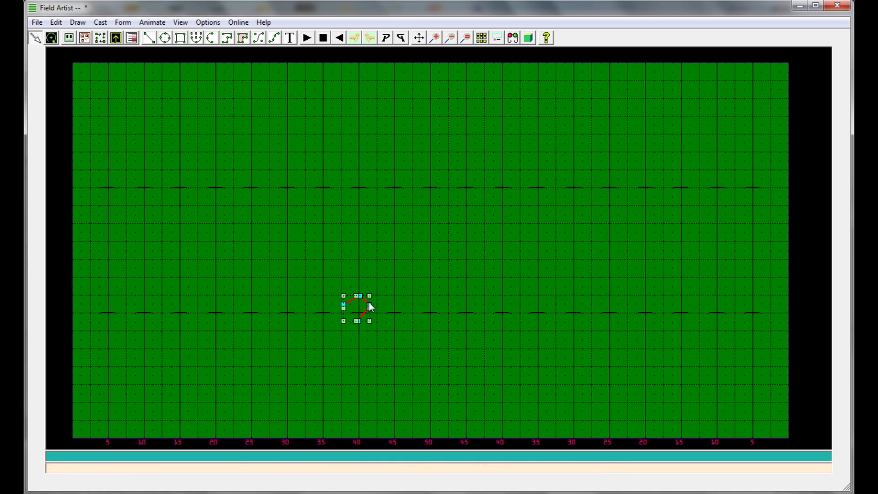
pyautogui.moveTo(372, 308); pyautogui.dragTo(359, 290)
pyautogui.click(529, 37)
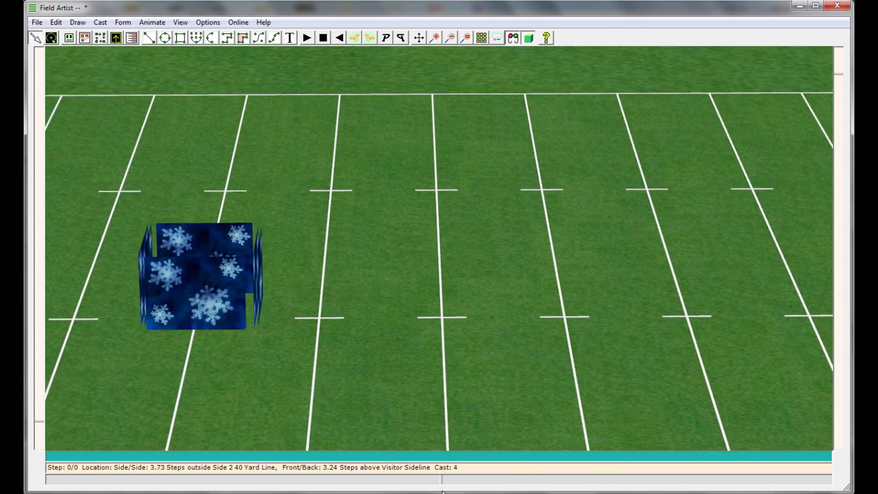
pyautogui.click(513, 39)
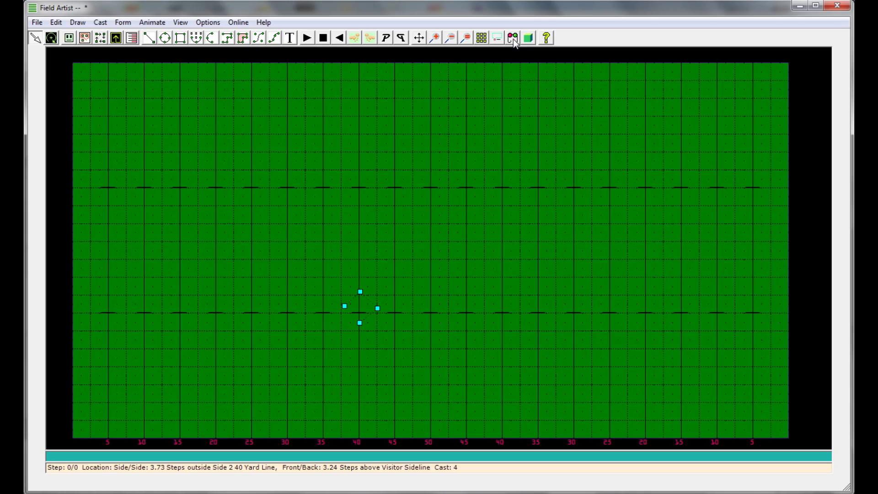